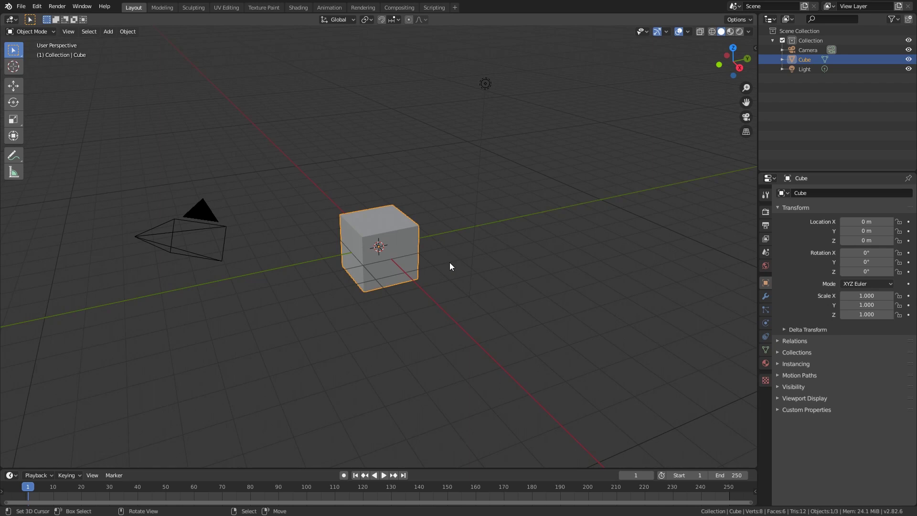
Orbit and zoom the viewport in on the default cube.
middle_click_drag(455, 257, 473, 263)
scroll(487, 249, "up", 7)
scroll(474, 264, "down", 1)
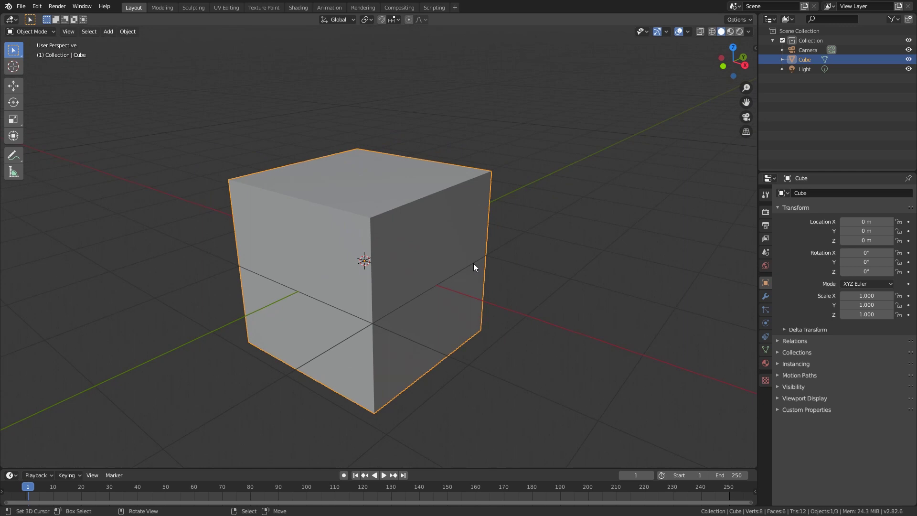
In Edit Mode, select the cube's top right edge by its two corner vertices.
key("Tab")
left_click(371, 218)
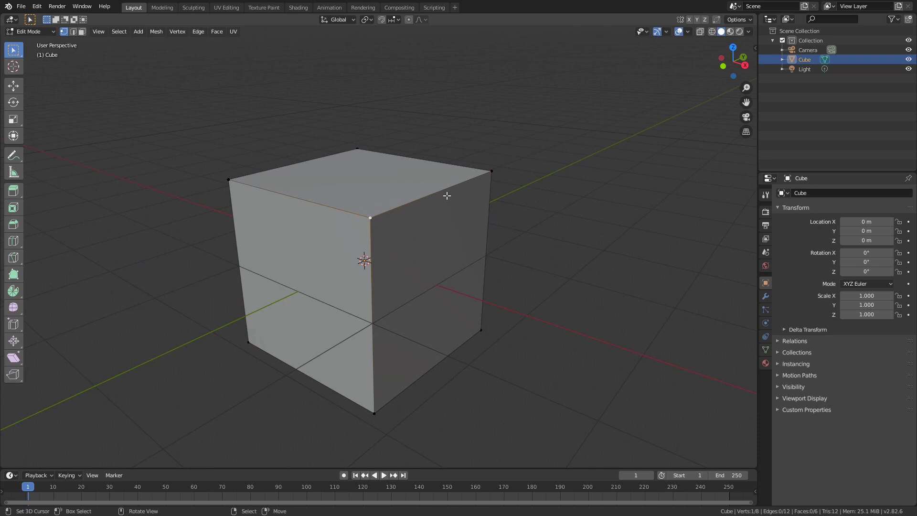
left_click(497, 174, "shift")
Bevel the selected edge and set the bevel offset to 0.109 m.
left_click(16, 226)
left_click_drag(431, 137, 551, 151)
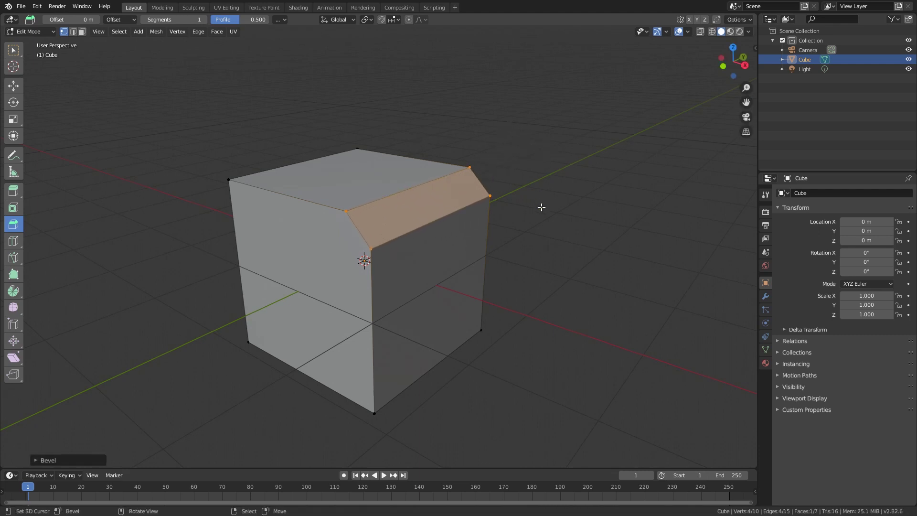
left_click(41, 460)
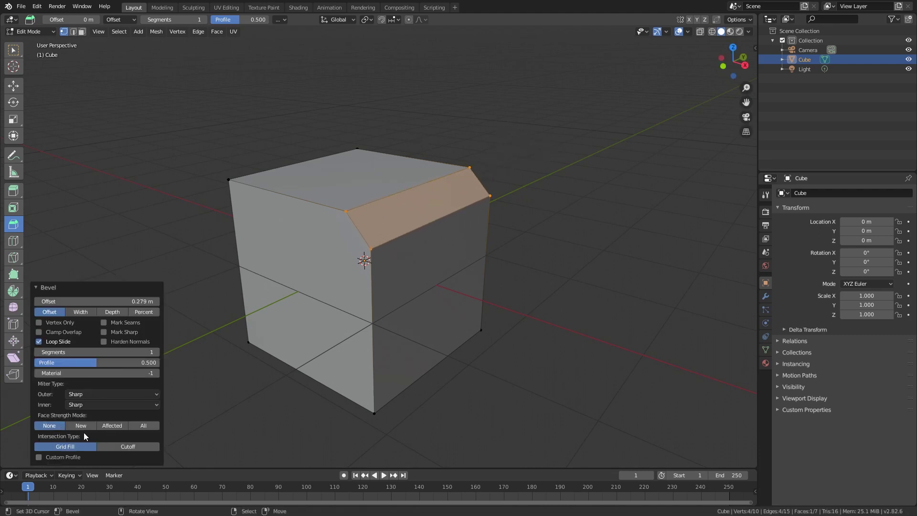
left_click_drag(110, 301, 81, 302)
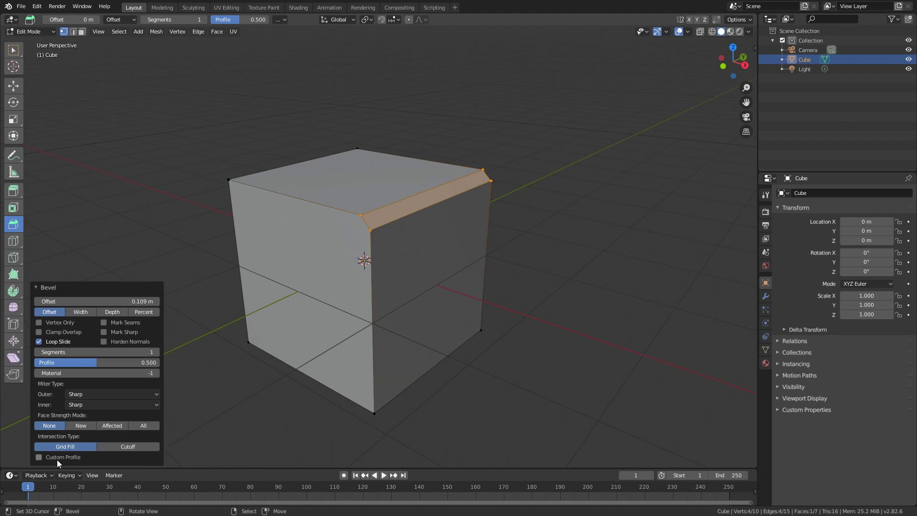
Enable Custom Profile and bend the curve outward through a point at X 0.46591, Y 0.84470.
left_click(39, 457)
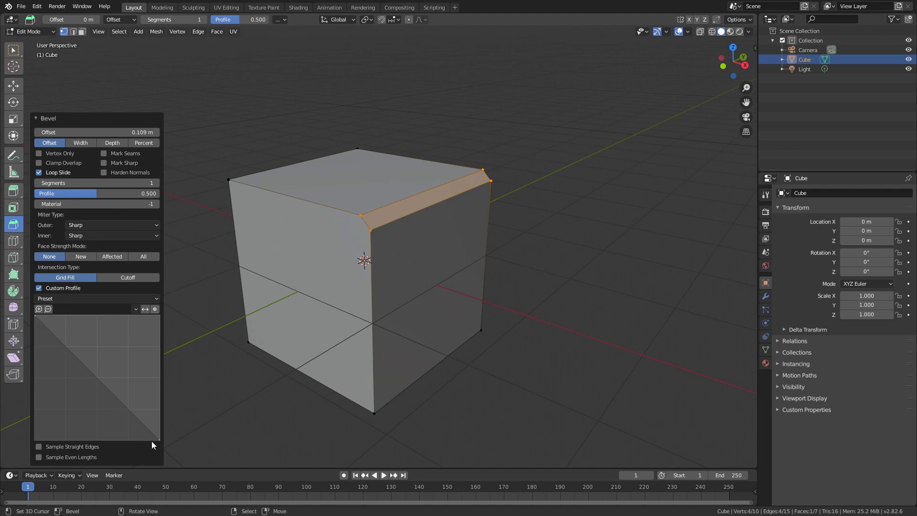
left_click_drag(66, 348, 94, 327)
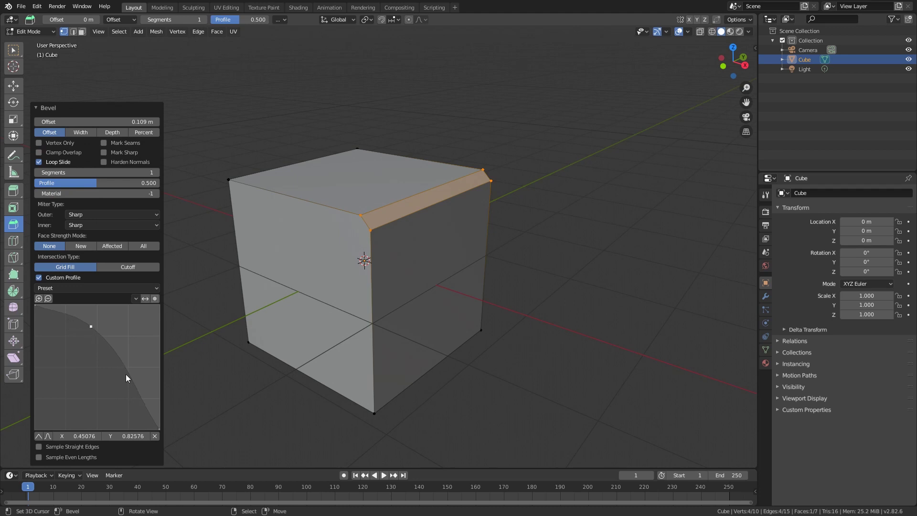
left_click_drag(92, 328, 92, 324)
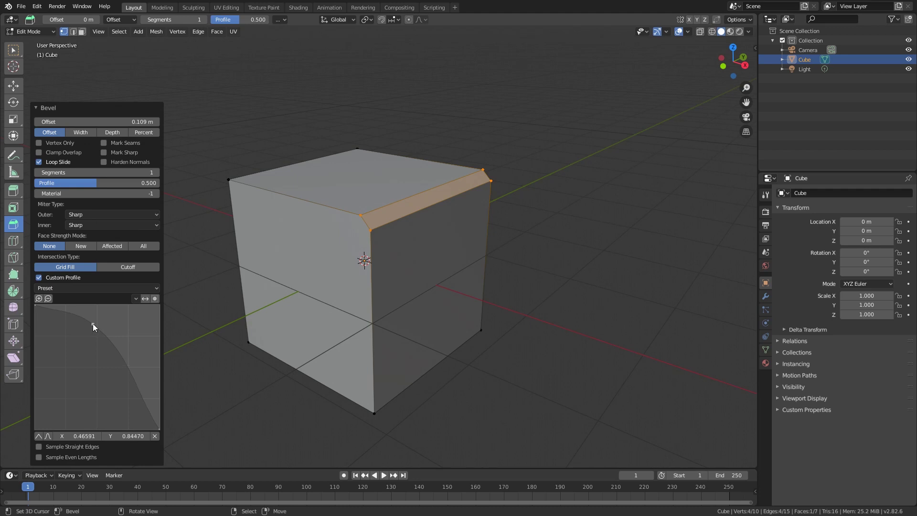
left_click(38, 437)
left_click(51, 437)
middle_click_drag(488, 190, 498, 217)
scroll(526, 167, "up", 3)
scroll(527, 166, "down", 1)
Raise the bevel to 7 segments and add a second profile point pulling the curve inward.
scroll(499, 217, "up", 1)
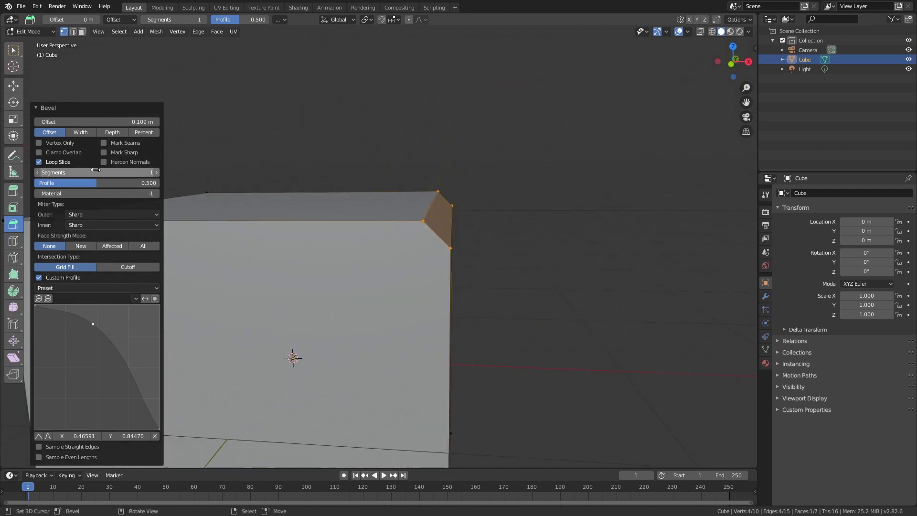
left_click(157, 172)
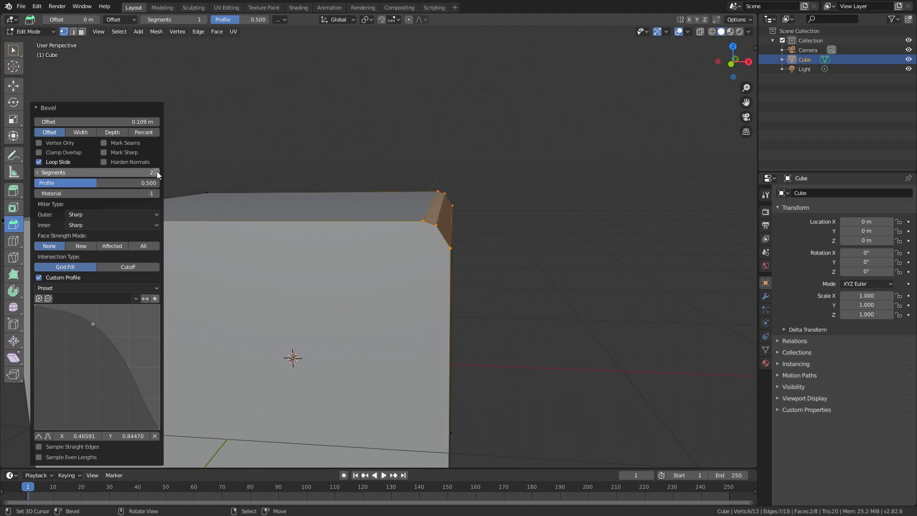
left_click(157, 173)
left_click(157, 173)
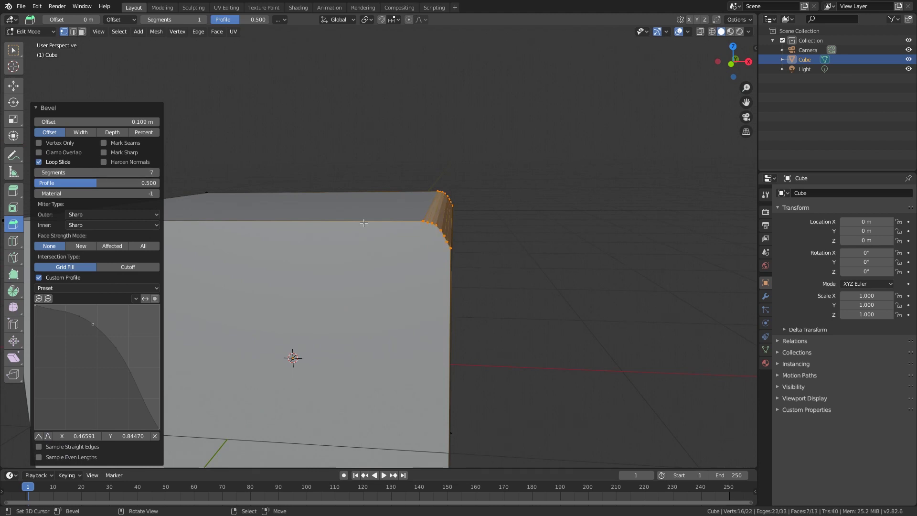
middle_click_drag(477, 203, 396, 194)
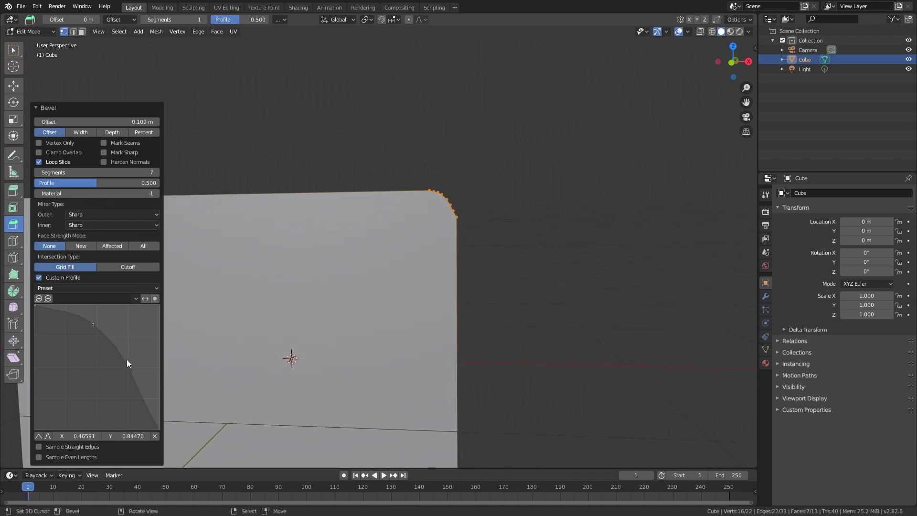
left_click_drag(127, 359, 139, 379)
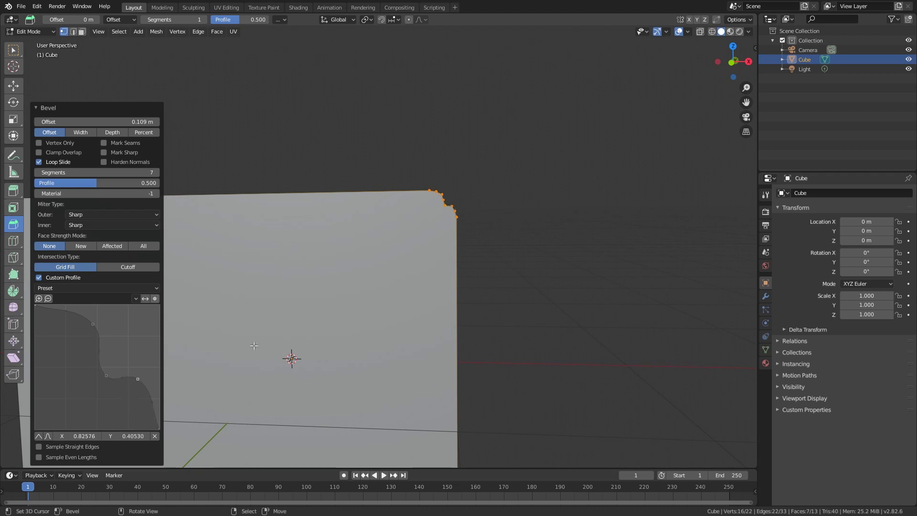
In Front view, raise the bevel to 14 segments and move the middle profile point up-left.
key("KP_1")
scroll(540, 205, "up", 6)
middle_click_drag(540, 205, 428, 293, "shift")
scroll(478, 252, "up", 4)
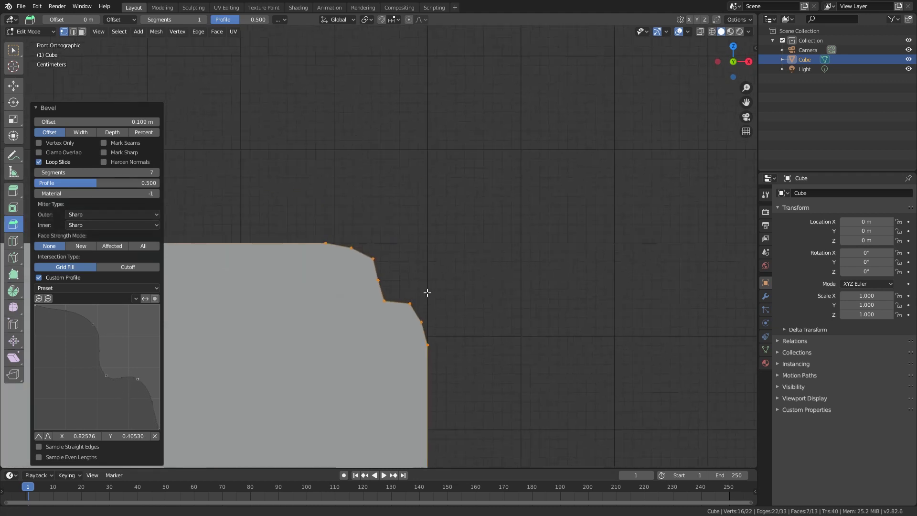
scroll(244, 317, "up", 1)
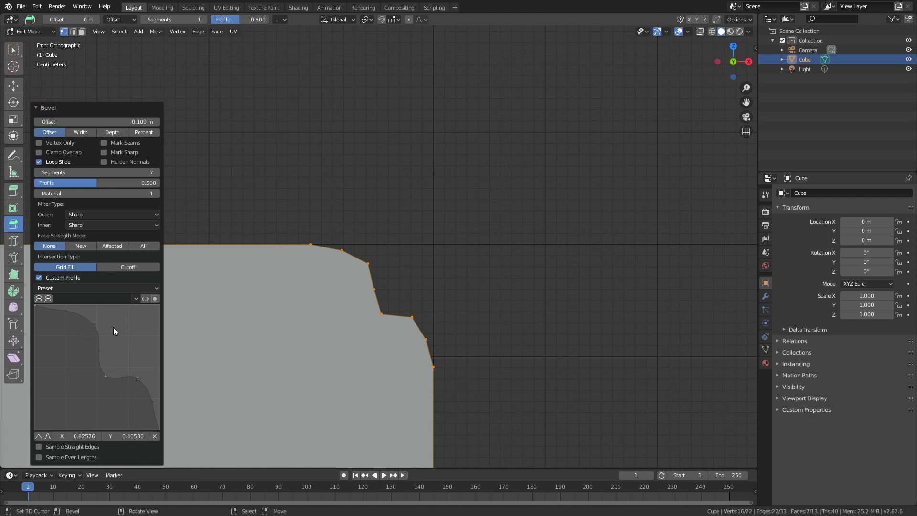
middle_click_drag(322, 302, 225, 352, "shift")
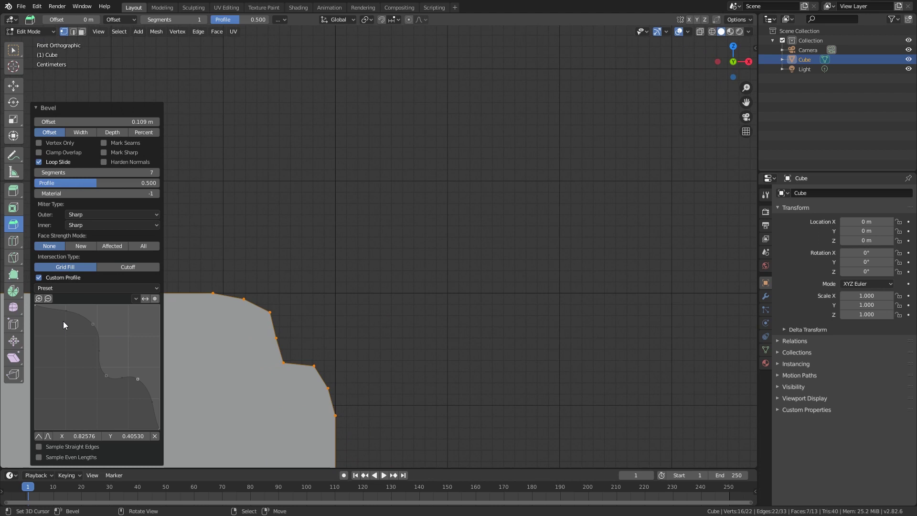
left_click(156, 173)
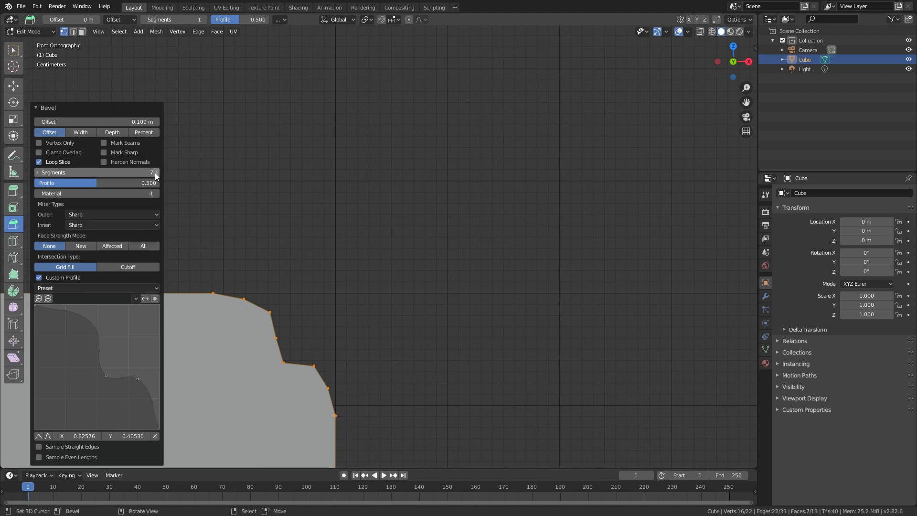
left_click(156, 173)
left_click(156, 173)
left_click(155, 172)
left_click(155, 172)
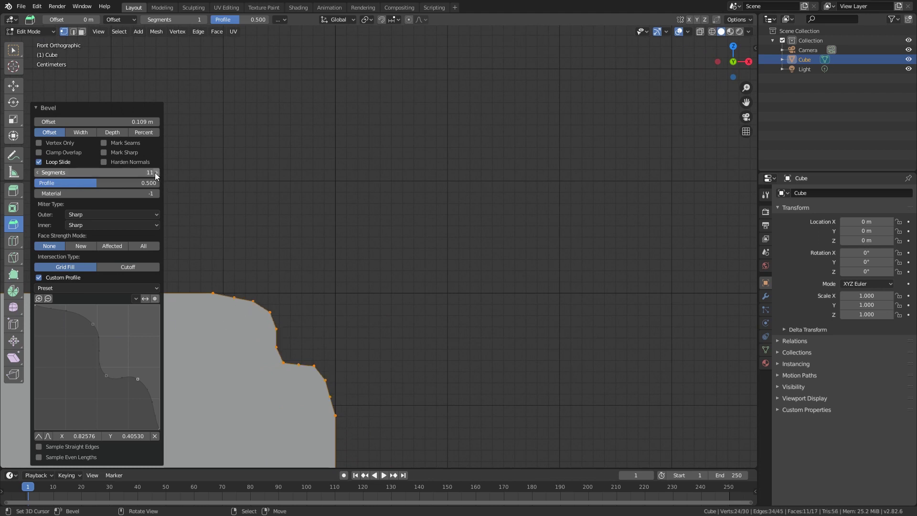
left_click(155, 172)
left_click(155, 172)
mouse_move(108, 377)
left_mouse_down()
mouse_move(88, 362)
mouse_move(93, 368)
left_mouse_up()
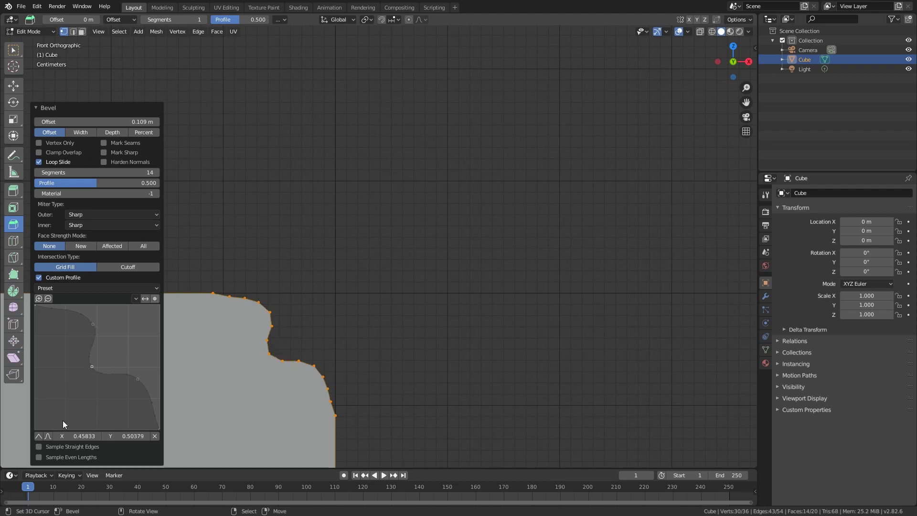
Give the middle profile point a sharp Vector handle and inspect the moulded edge.
left_click(38, 436)
middle_click_drag(215, 363, 283, 328)
scroll(316, 306, "down", 6)
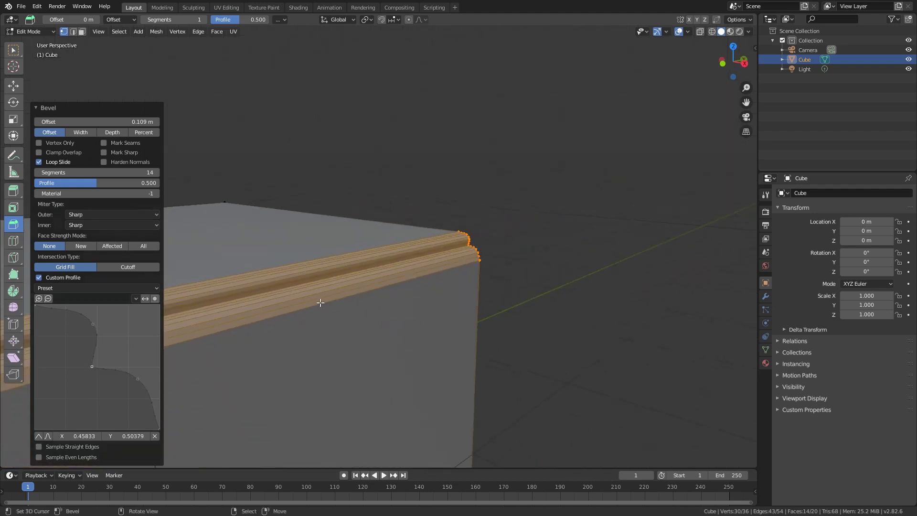
middle_click_drag(322, 302, 406, 311)
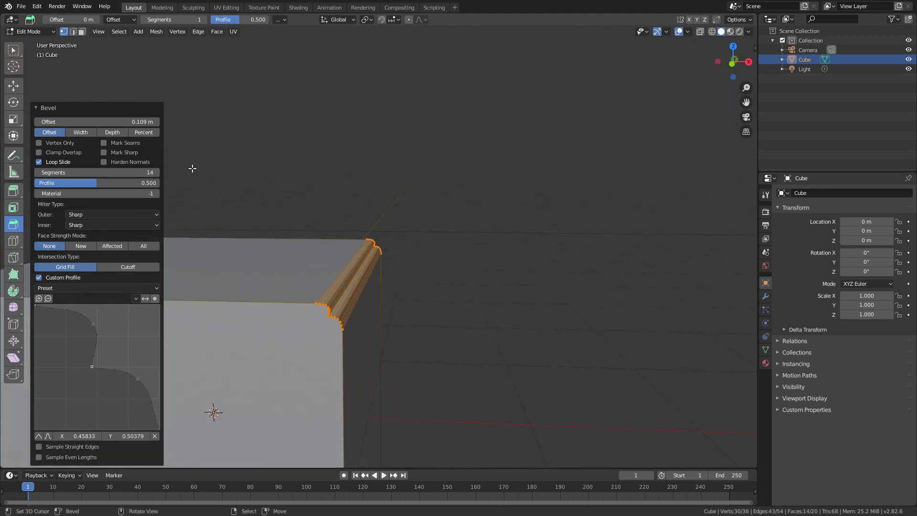
Browse the Add Modifier list in the Modifier tab, then return to Object Mode.
left_click(766, 297)
left_click(829, 194)
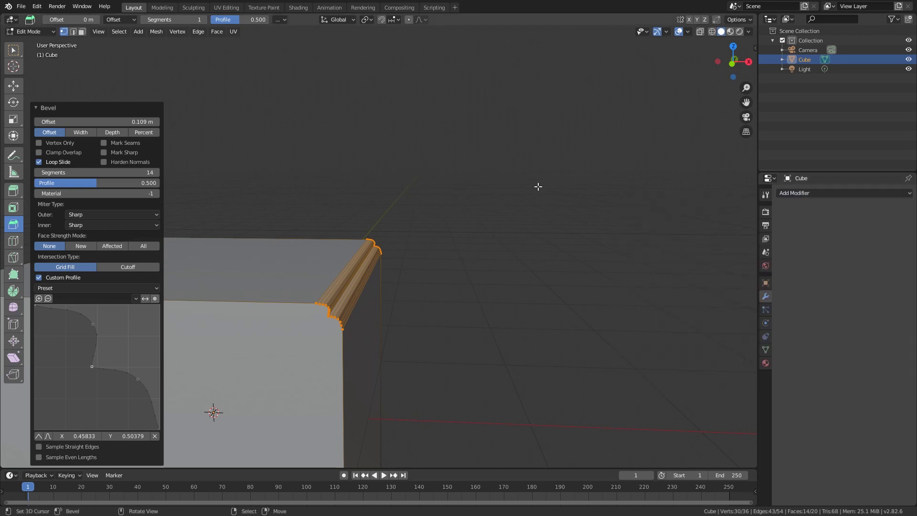
left_click(844, 194)
middle_click_drag(548, 215, 494, 250)
key("Tab")
Delete the bevelled cube and add a fresh cube to the scene.
key("x")
left_click(495, 245)
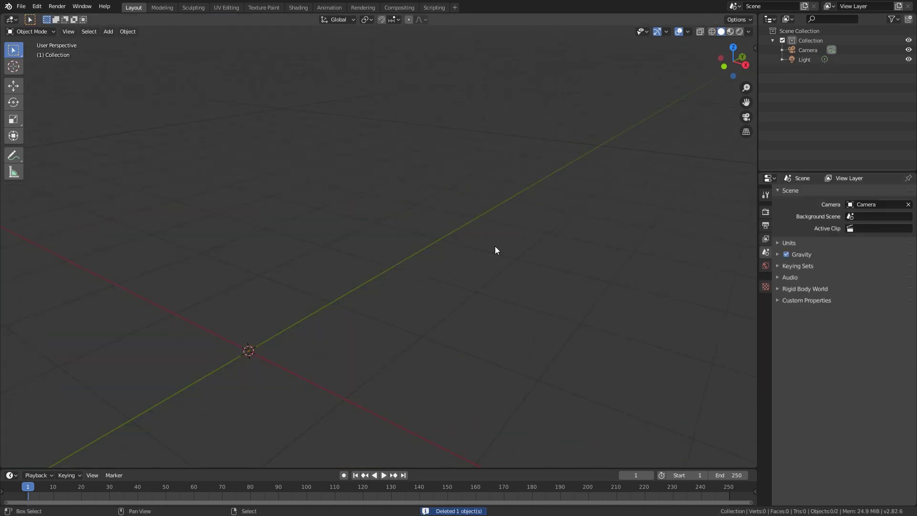
key("shift+a")
mouse_move(494, 246)
left_click(576, 255)
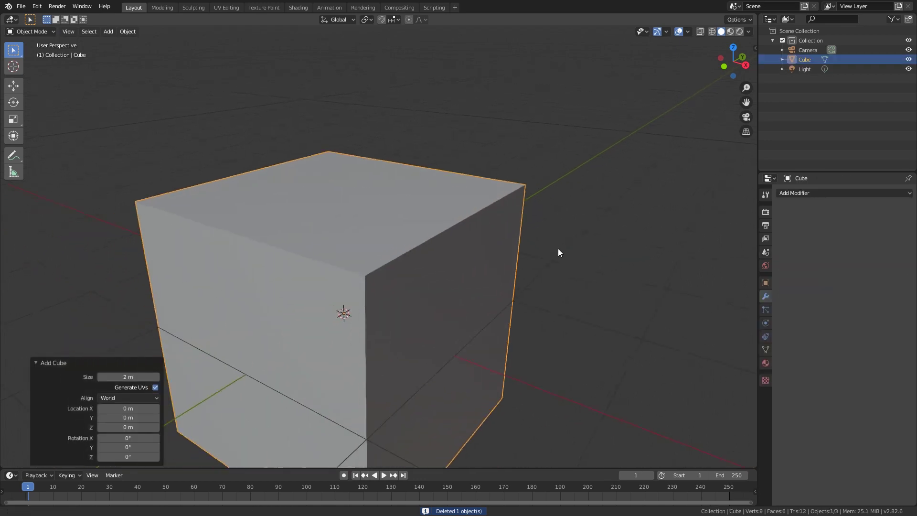
middle_click_drag(577, 250, 600, 239, "shift")
Add a Bevel modifier with a custom profile using the Cornice Moulding preset.
left_click(855, 193)
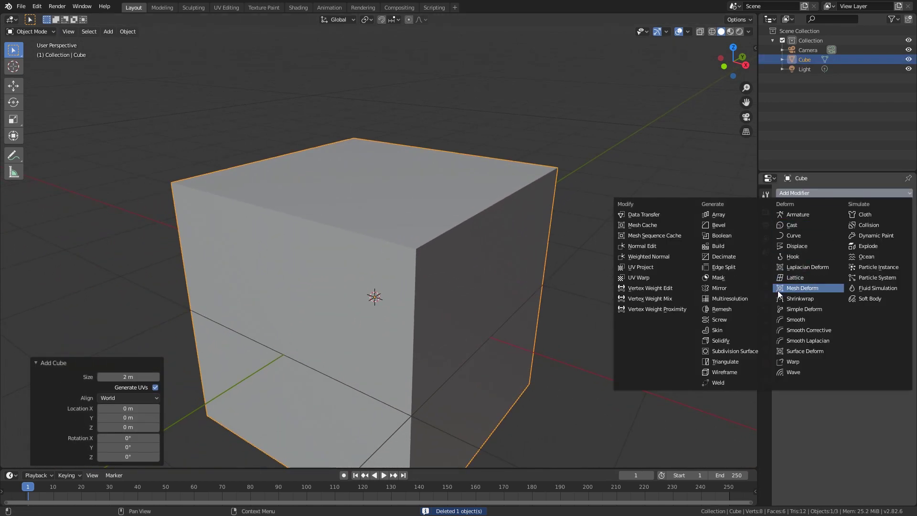
left_click(726, 227)
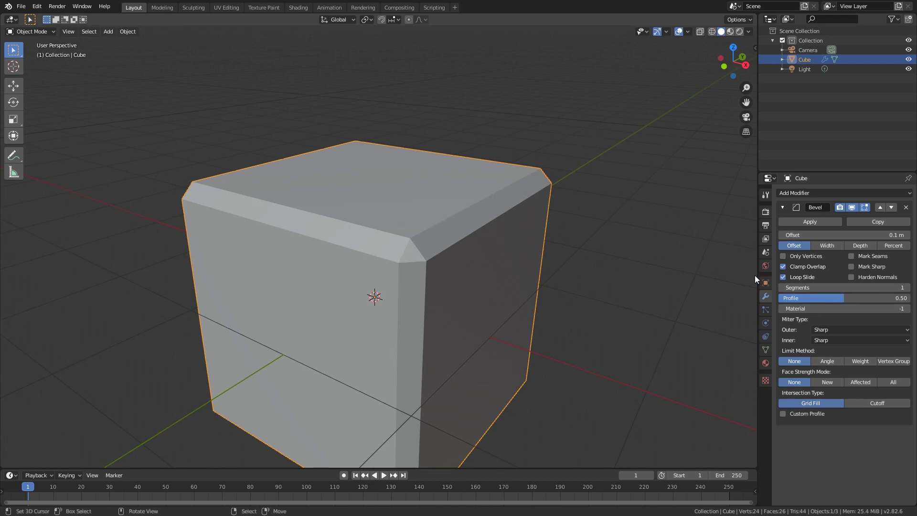
left_click(788, 415)
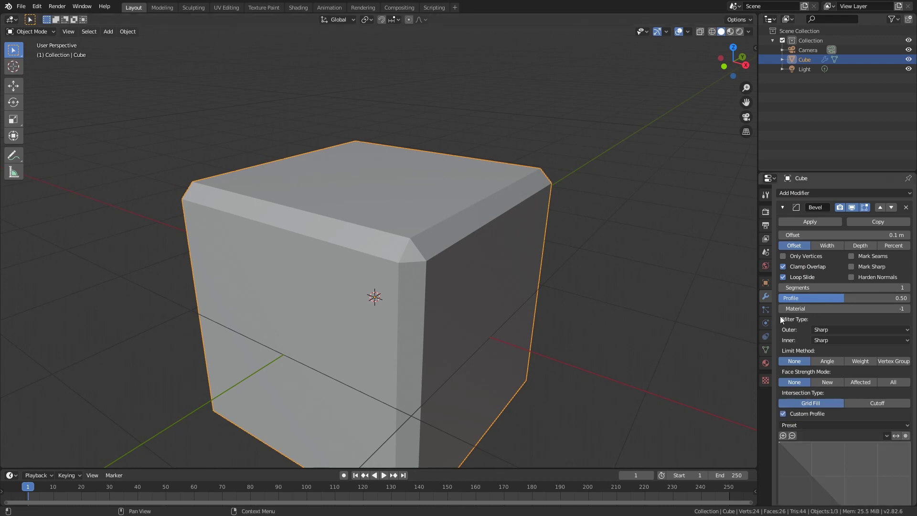
scroll(819, 288, "down", 5)
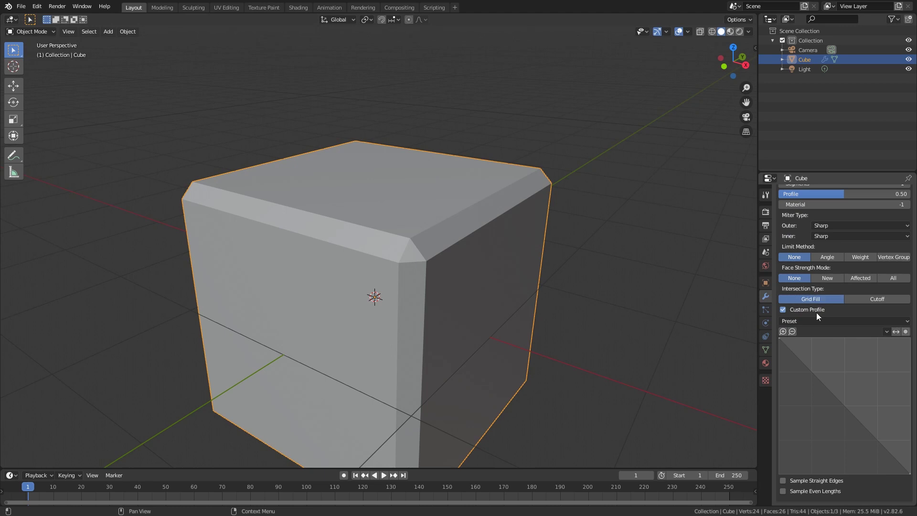
left_click(806, 321)
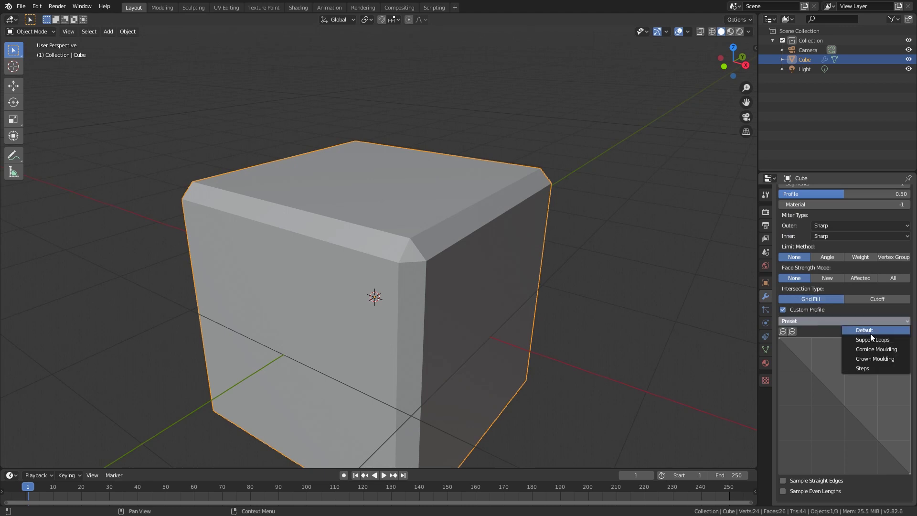
left_click(882, 349)
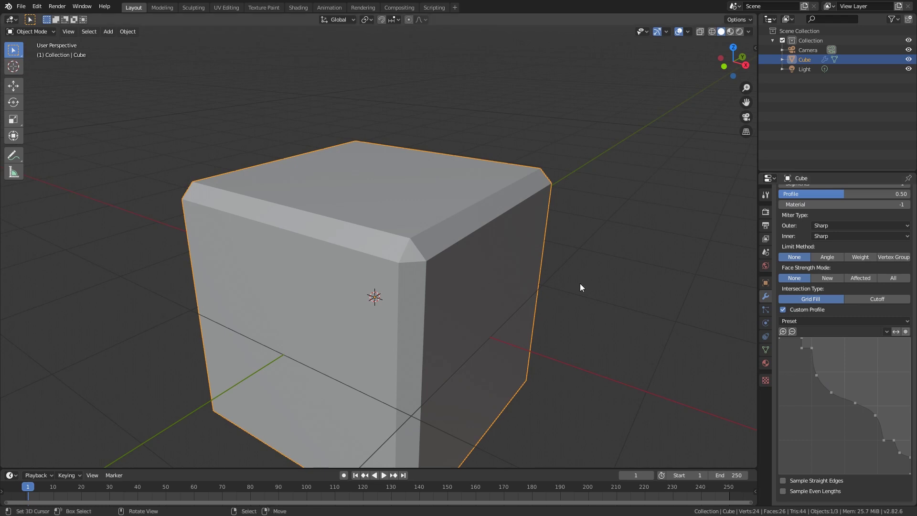
Set the bevel modifier to 10 segments and orbit to view the moulded cube.
scroll(841, 258, "up", 4)
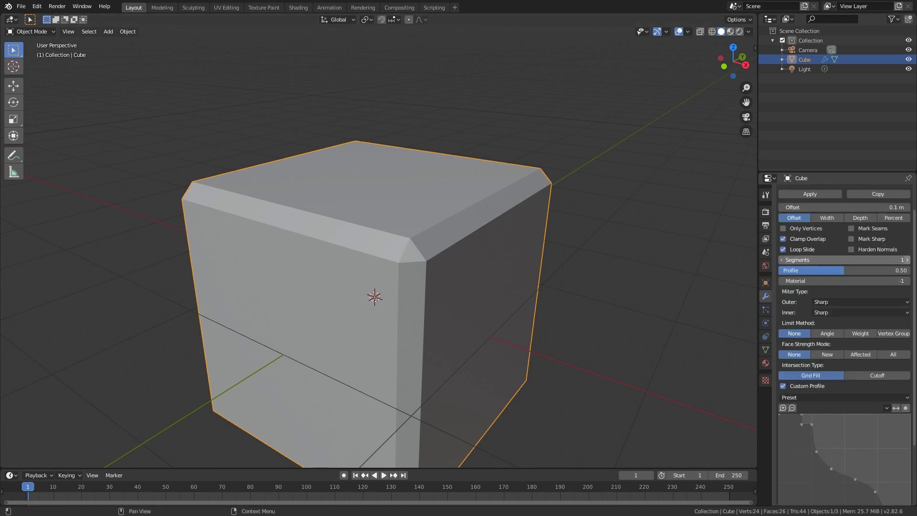
mouse_move(863, 262)
left_mouse_down()
mouse_move(889, 262)
mouse_move(879, 263)
left_mouse_up()
middle_click_drag(573, 265, 459, 283, "shift")
scroll(358, 294, "up", 3)
middle_click_drag(356, 295, 383, 330)
scroll(414, 304, "down", 5)
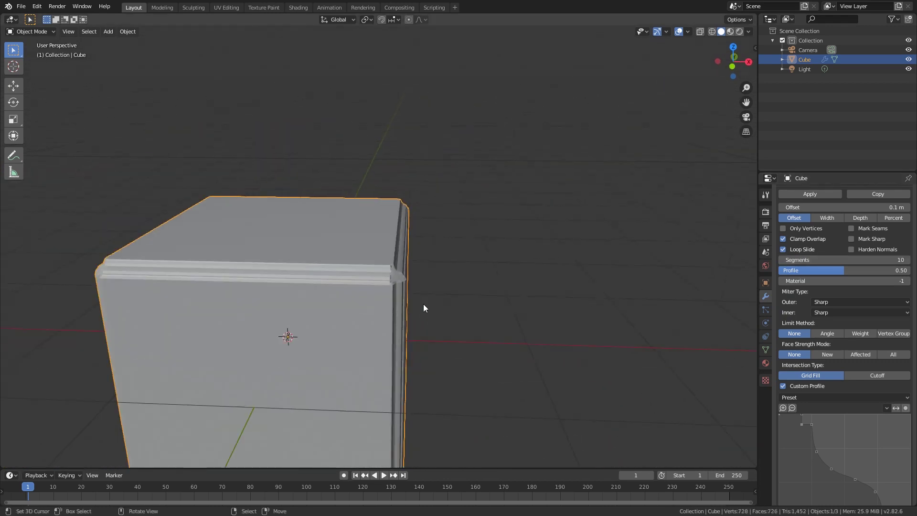
scroll(405, 316, "down", 2)
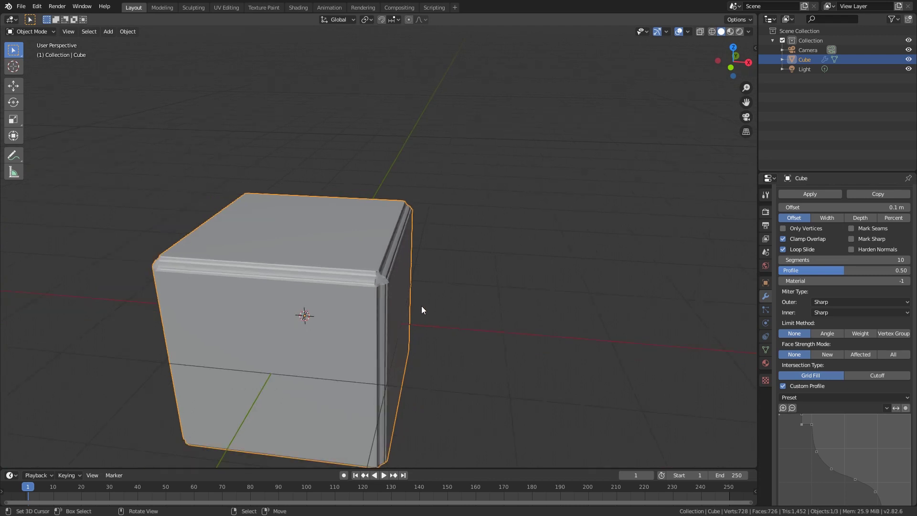
Turn off Custom Profile and reduce the bevel to 1 segment.
left_click(783, 386)
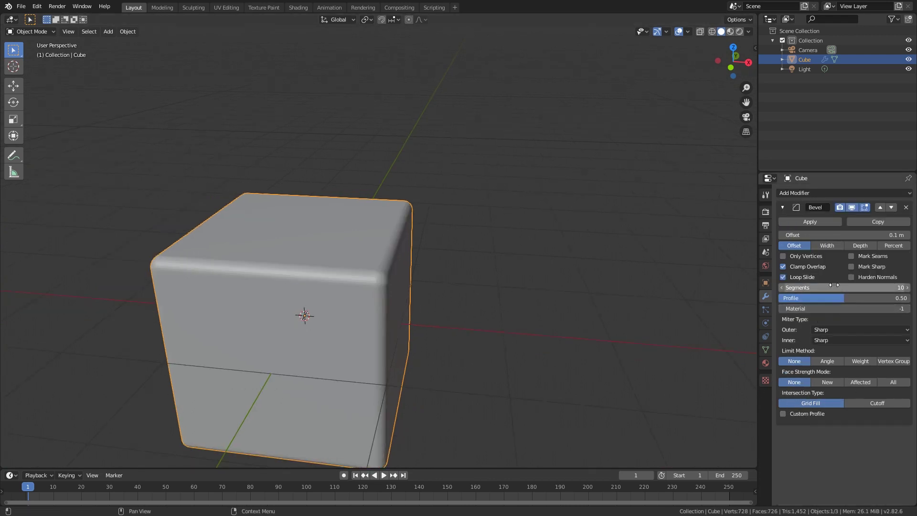
left_click_drag(860, 289, 822, 288)
middle_click_drag(521, 273, 478, 283)
scroll(306, 294, "up", 2)
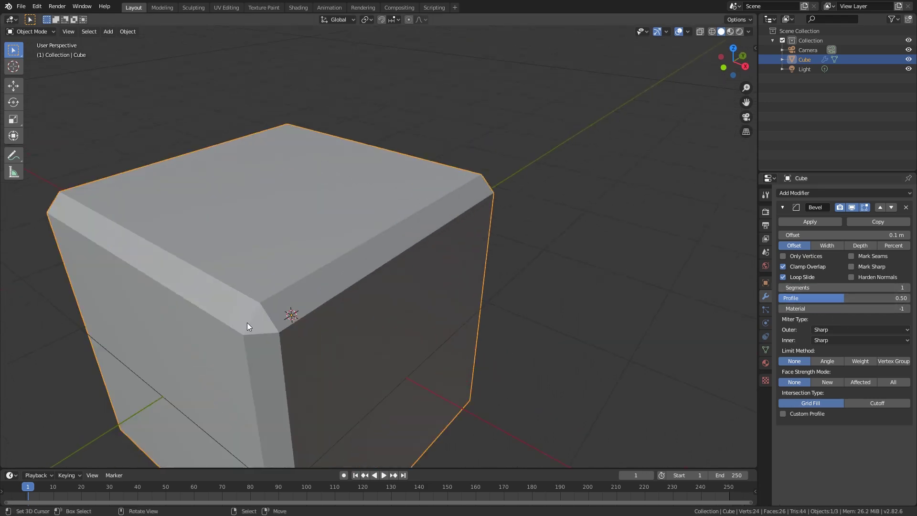
middle_click_drag(282, 315, 301, 318)
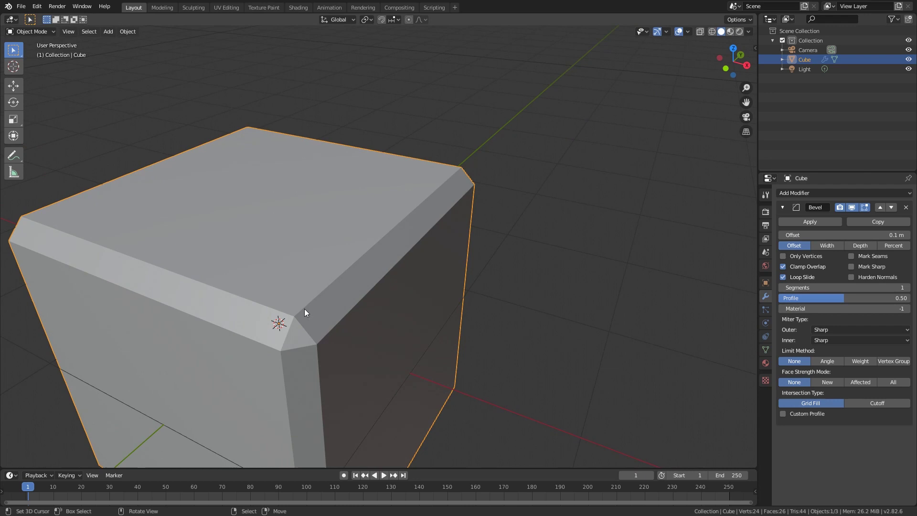
scroll(383, 315, "down", 3)
In Edit Mode, select the cube's right top edge via its front and right corner vertices.
key("Tab")
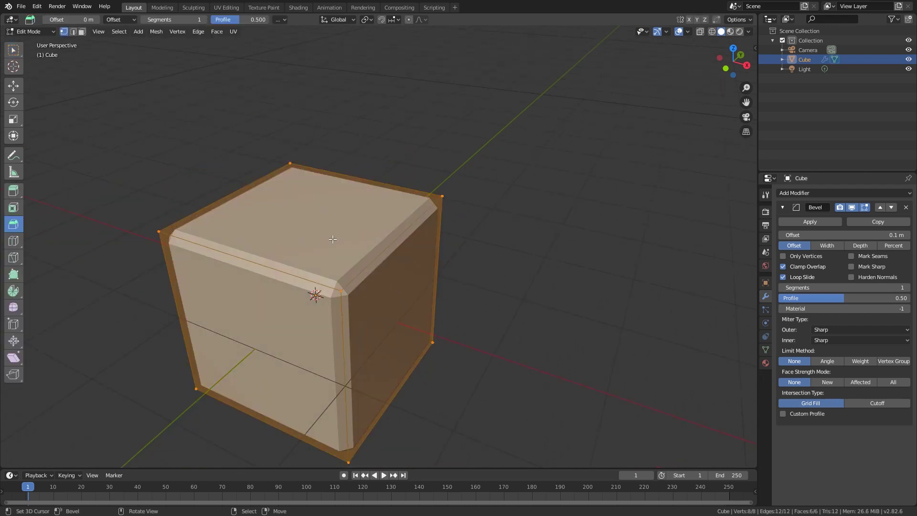
left_click(438, 199)
left_click(341, 287, "shift")
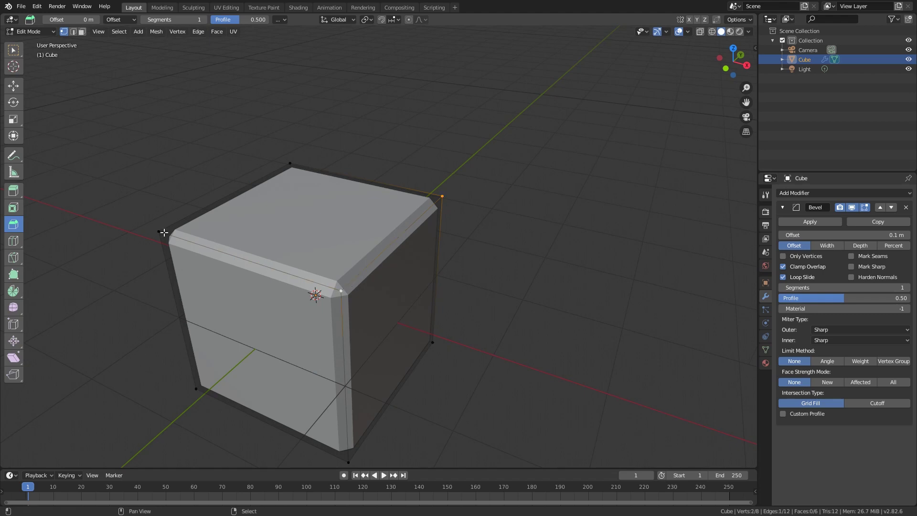
left_click(160, 232, "shift")
right_click(340, 288)
right_click(438, 197, "shift")
Set that edge's Bevel Weight to 1.00 in the sidebar and limit the bevel by Weight.
left_click(754, 47)
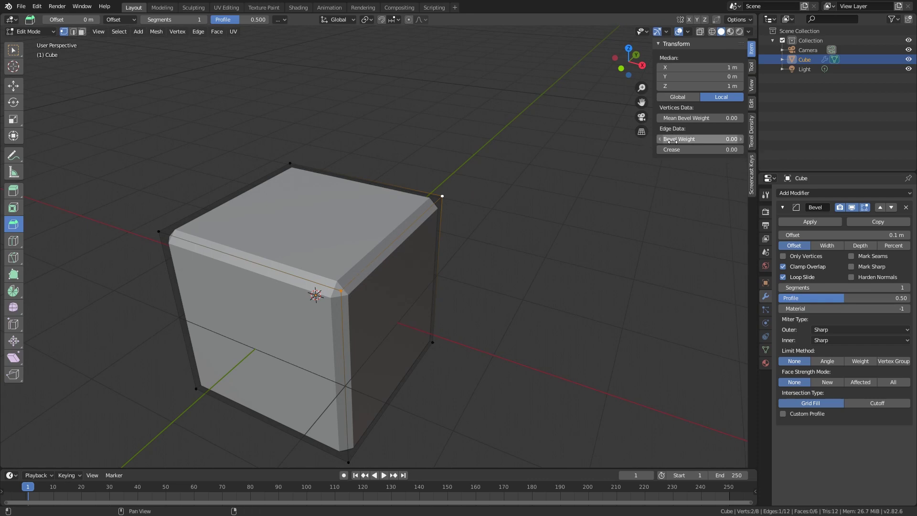
left_click_drag(672, 141, 717, 141)
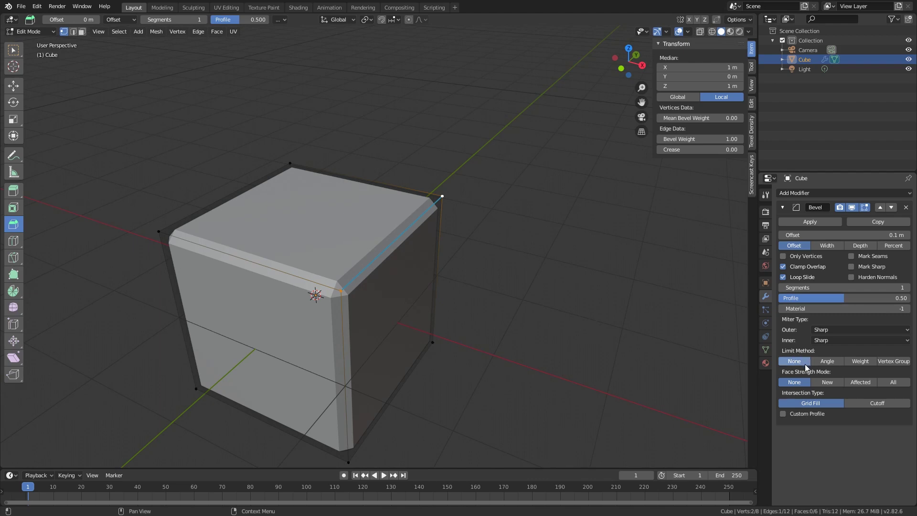
left_click(859, 363)
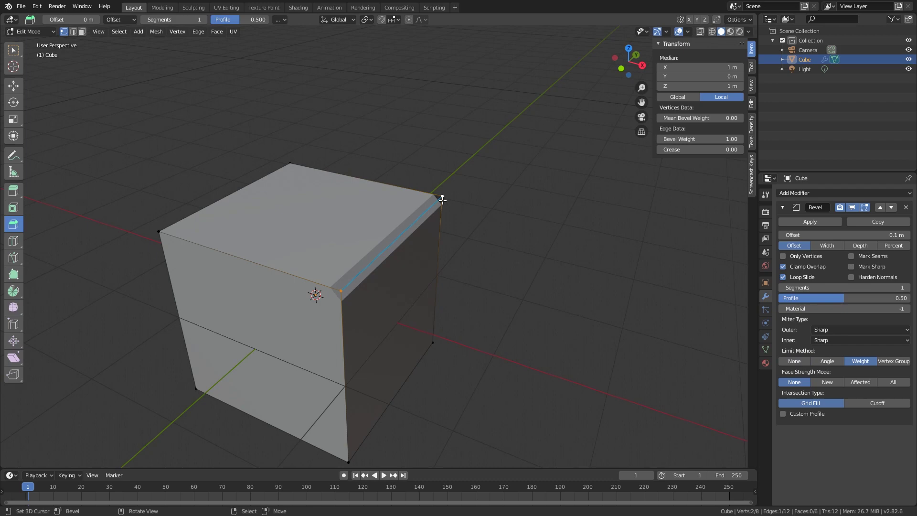
left_click(737, 139)
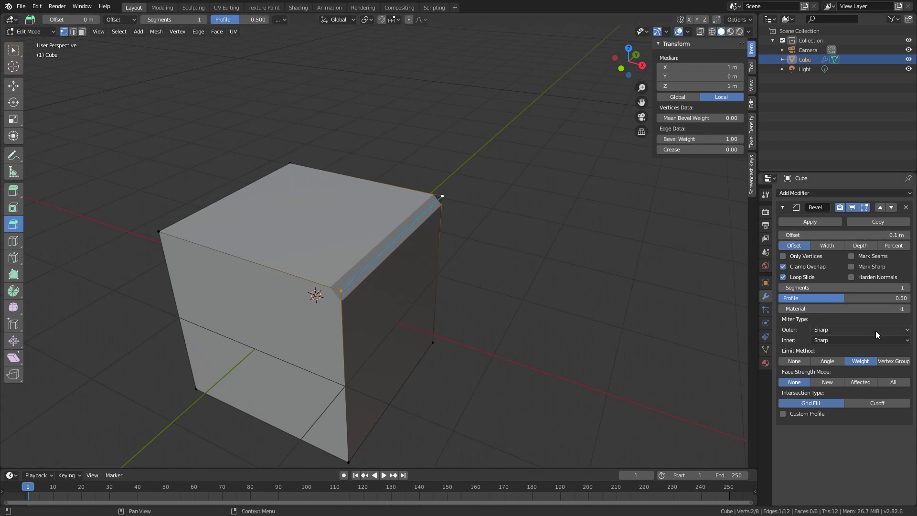
Enable Custom Profile at 14 segments and inspect the moulded edge in Object Mode.
left_click(801, 414)
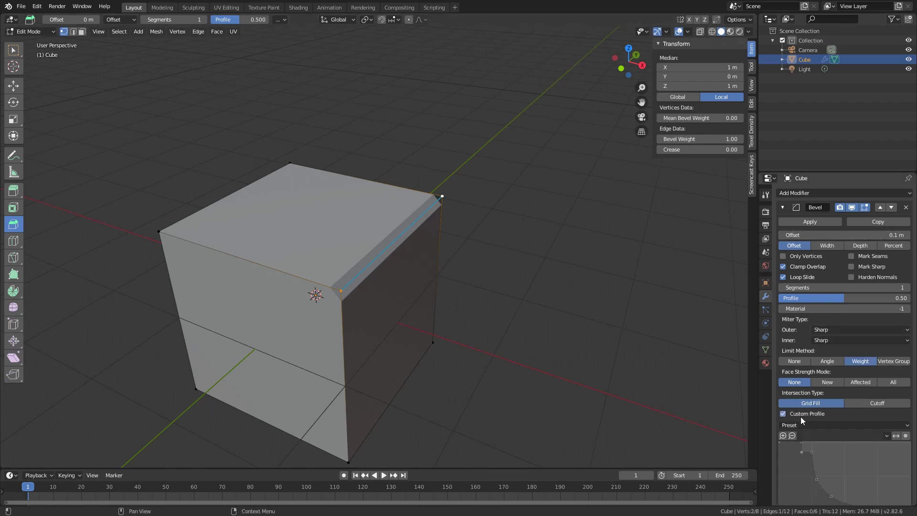
scroll(839, 428, "down", 1)
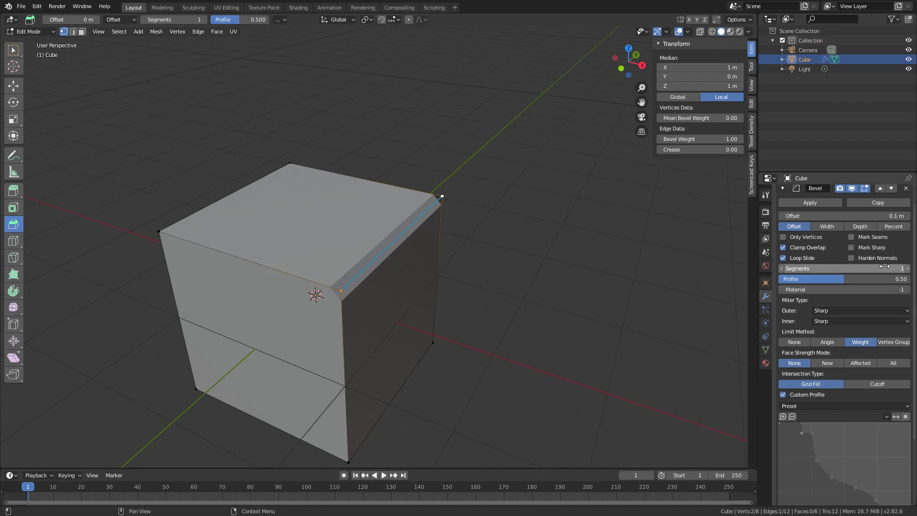
left_click_drag(843, 268, 893, 269)
middle_click_drag(591, 258, 606, 240)
scroll(513, 236, "up", 4)
scroll(510, 235, "down", 5)
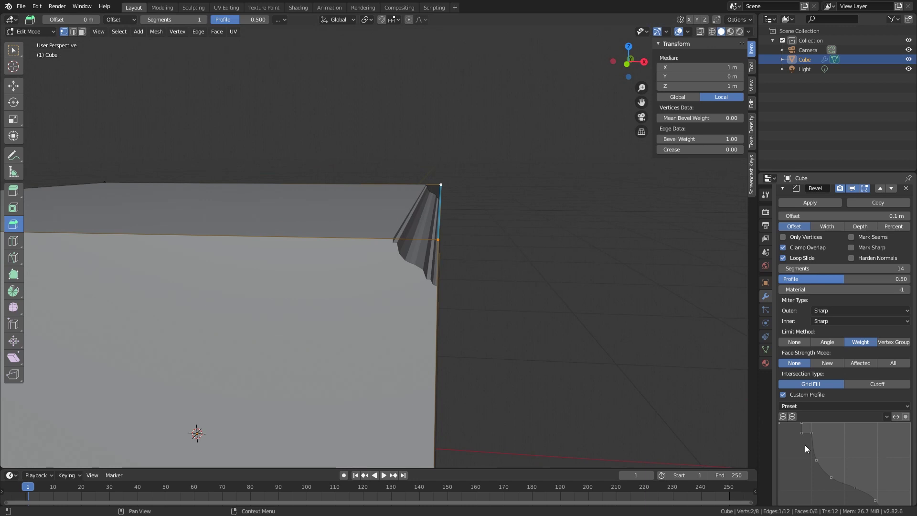
middle_click_drag(532, 285, 526, 287)
key("Tab")
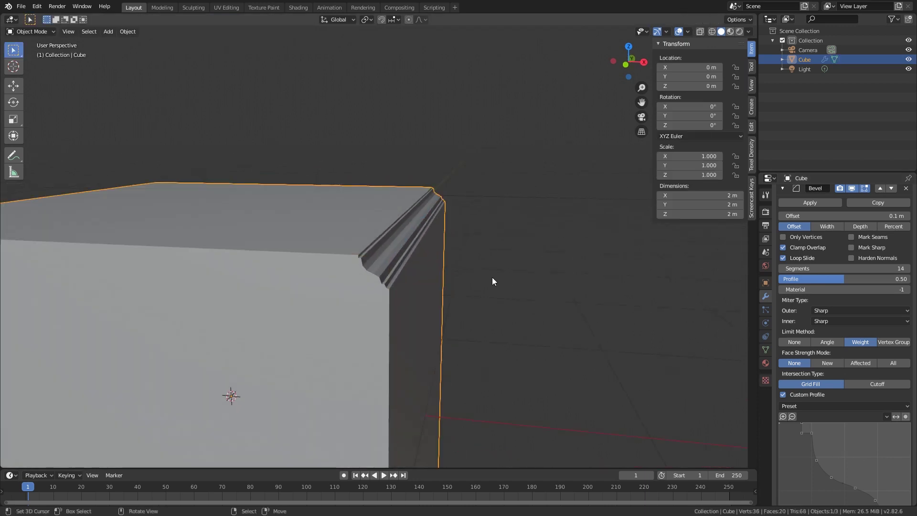
scroll(541, 294, "down", 5)
middle_click_drag(427, 305, 508, 288)
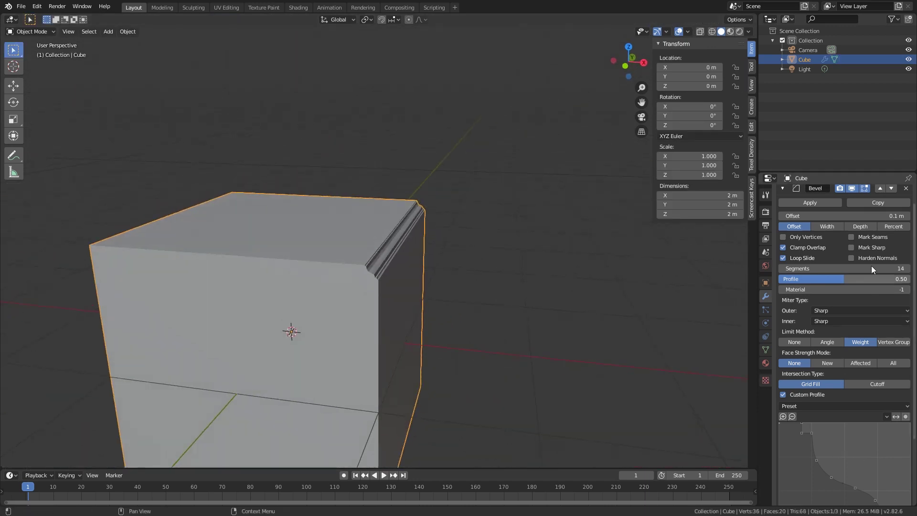
scroll(840, 290, "up", 1)
scroll(873, 343, "down", 2)
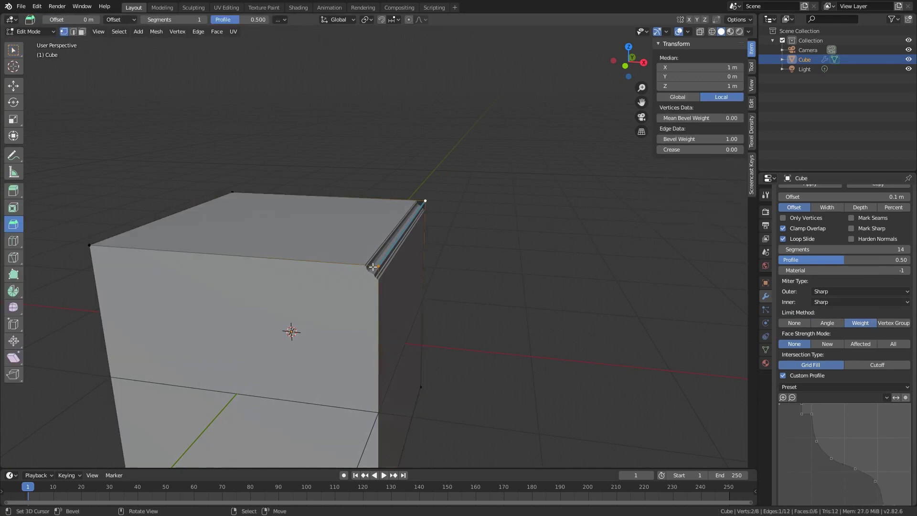
Give the cube's front top edge a bevel weight of 1 and check it in Object Mode.
left_click(109, 247)
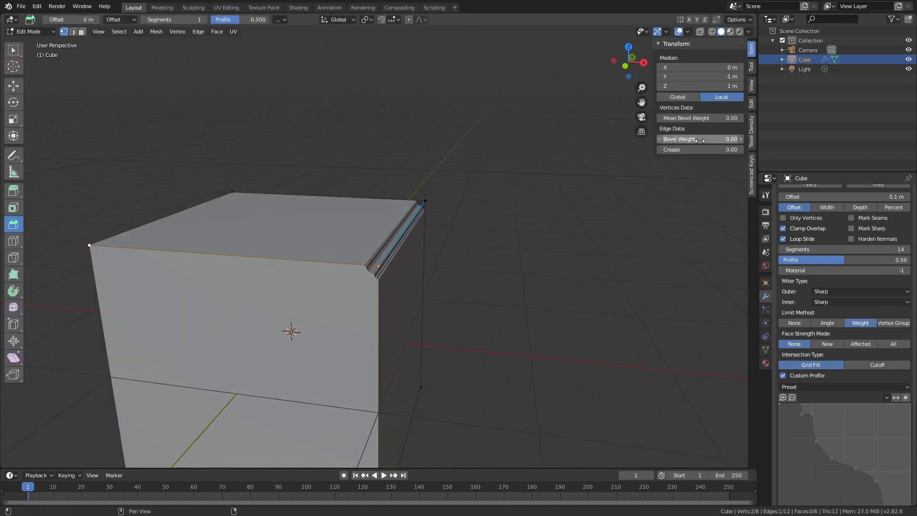
left_click_drag(694, 139, 726, 139)
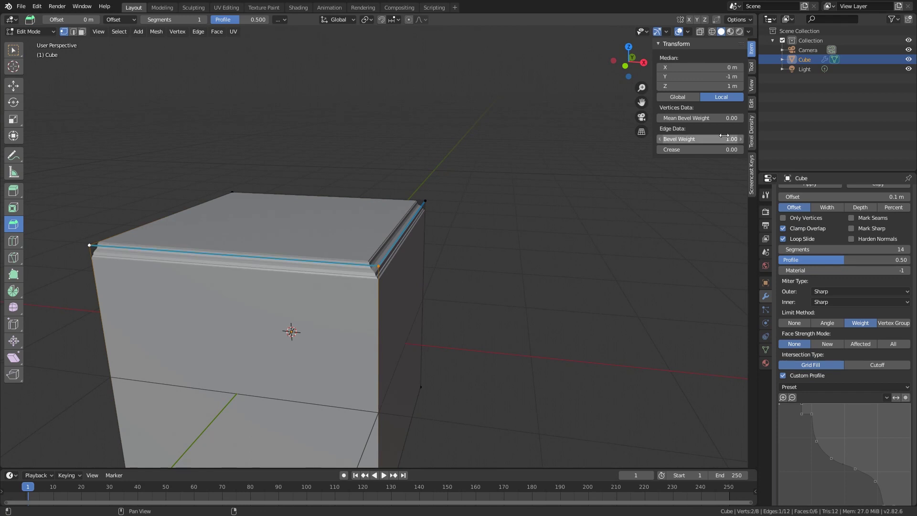
key("Tab")
middle_click_drag(410, 244, 363, 248)
Add bevel weight to two more top edges, inspect the top, and compare with the reference images.
key("Tab")
right_click(150, 186, "shift")
right_click(372, 173, "shift")
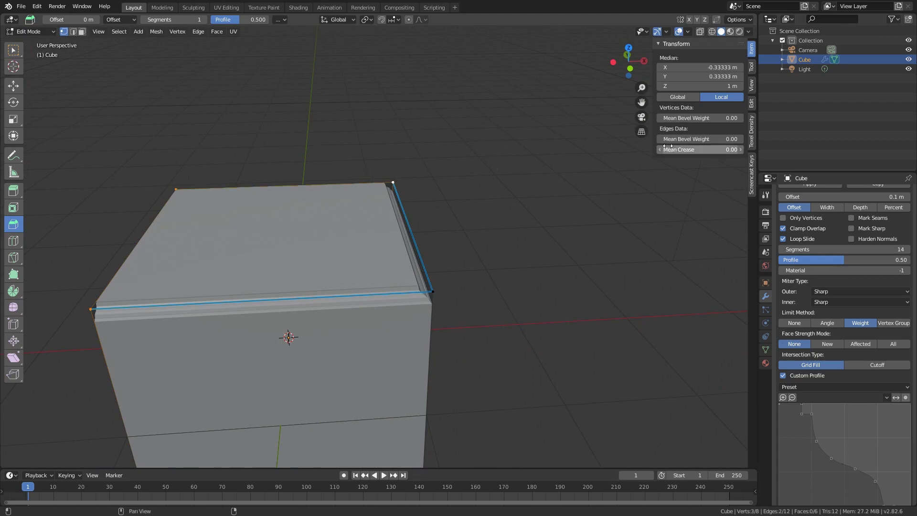
left_click_drag(658, 139, 703, 139)
key("Tab")
middle_click_drag(432, 164, 281, 182)
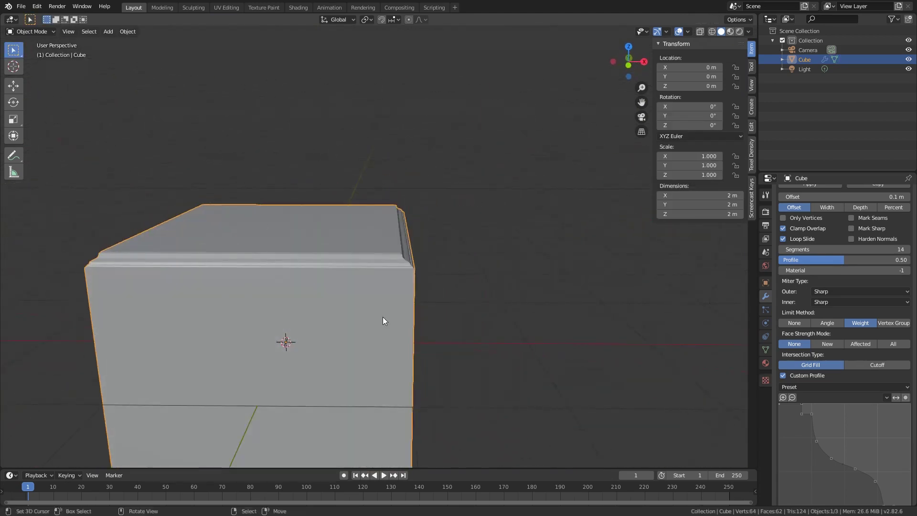
middle_click_drag(383, 322, 385, 364)
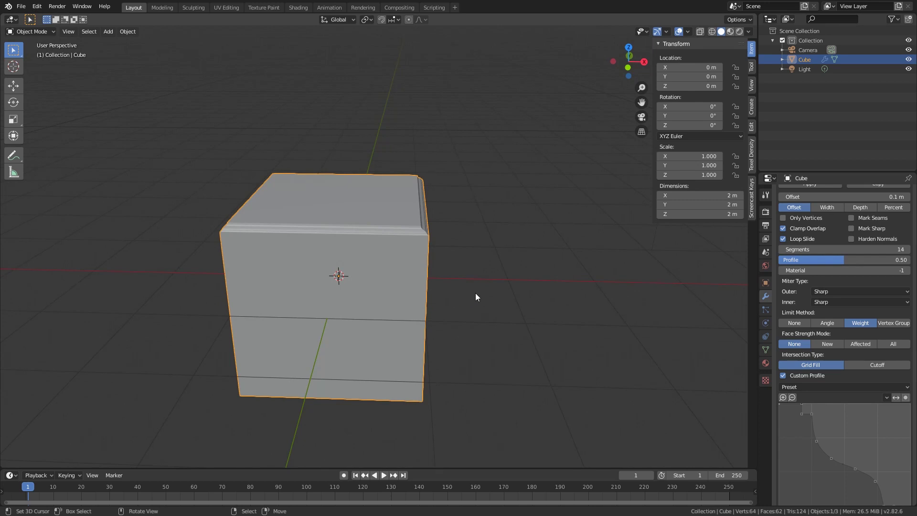
scroll(475, 294, "up", 3)
middle_click_drag(476, 294, 470, 303)
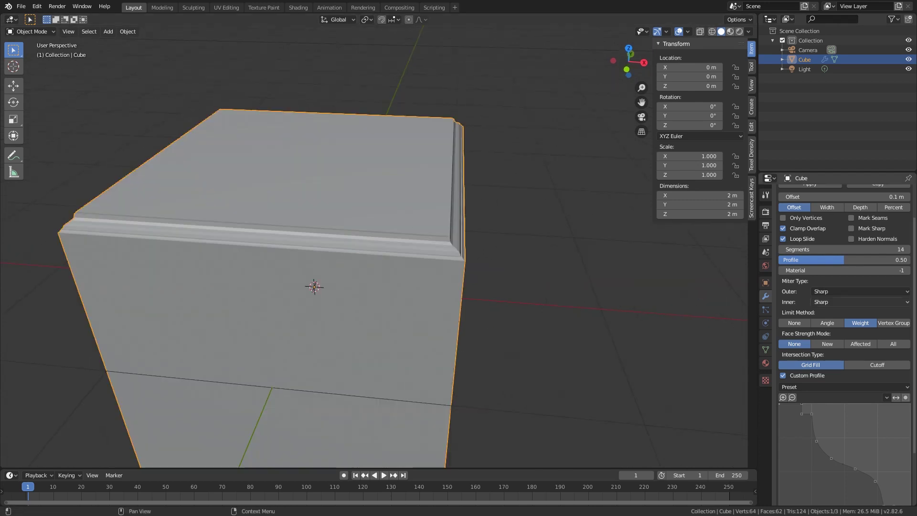
key("alt+Tab")
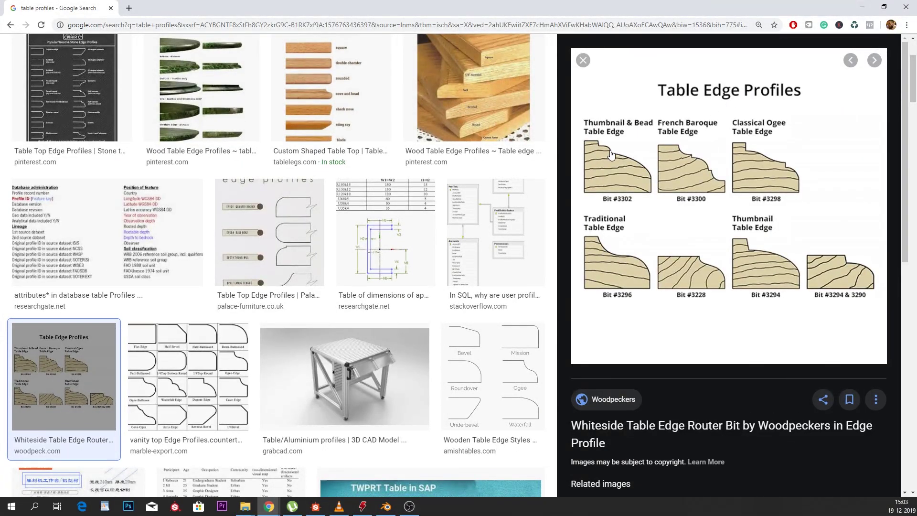
key("alt+Tab")
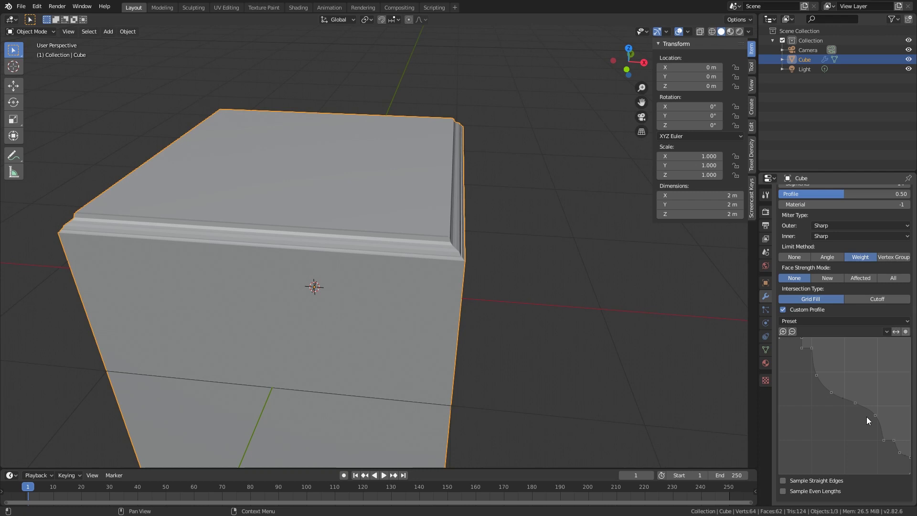
Reset the custom bevel profile to the Default preset, removing a trial point.
scroll(836, 412, "up", 4)
scroll(840, 414, "down", 4)
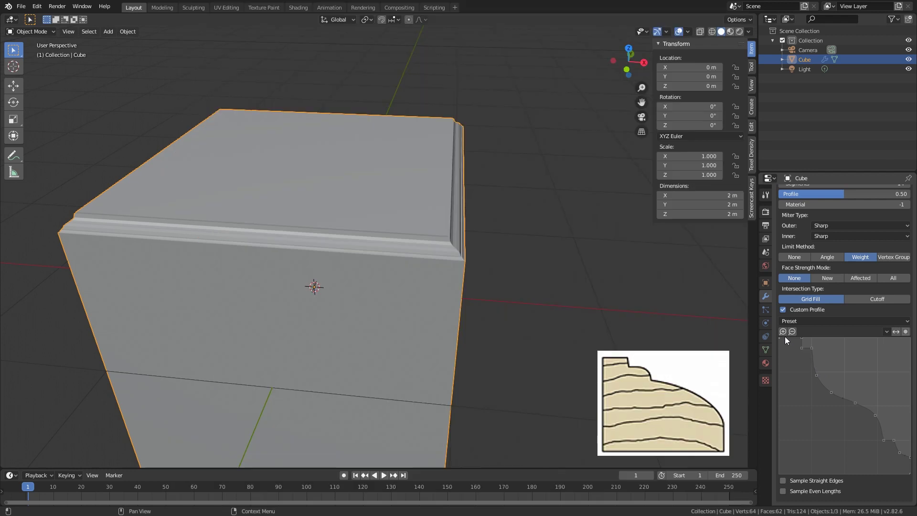
left_click(808, 321)
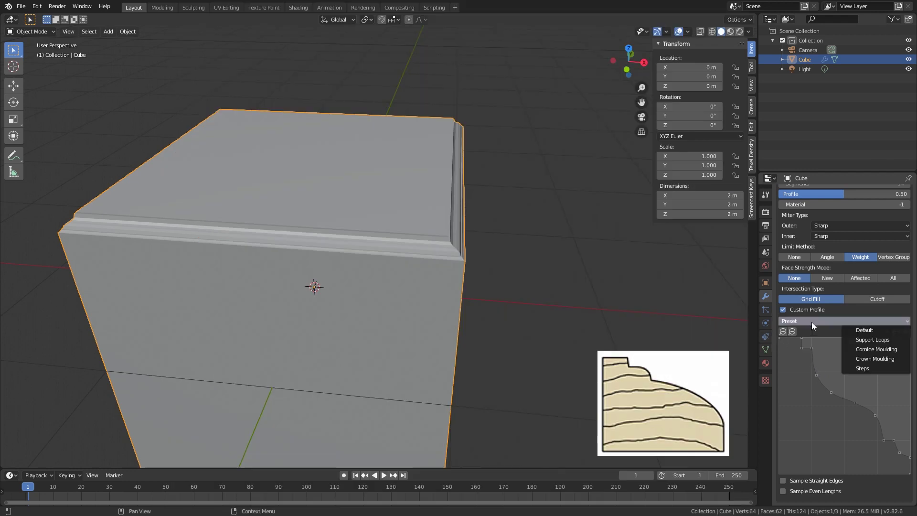
left_click(846, 328)
left_click_drag(804, 364, 817, 337)
left_click(783, 482)
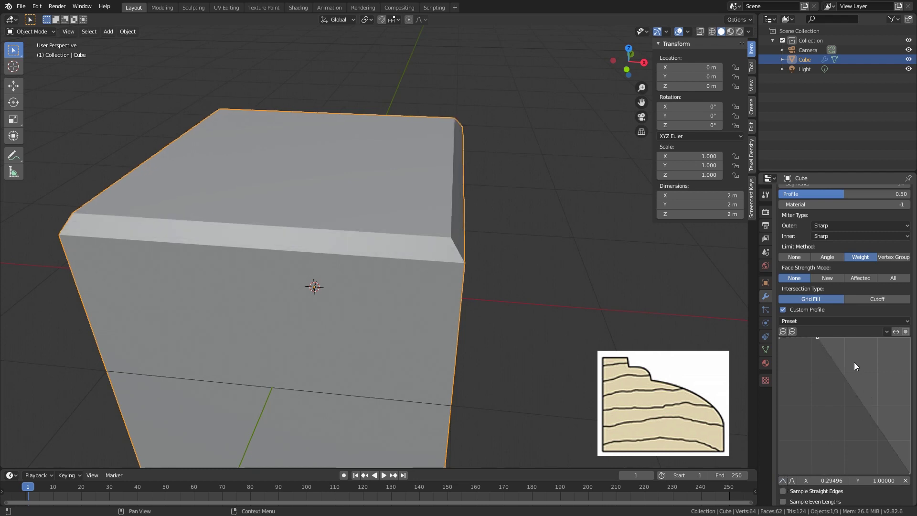
Add a sharp profile point and a lower point at X 0.88130, Y 0.46528 for a stepped moulding.
left_click_drag(854, 362, 819, 360)
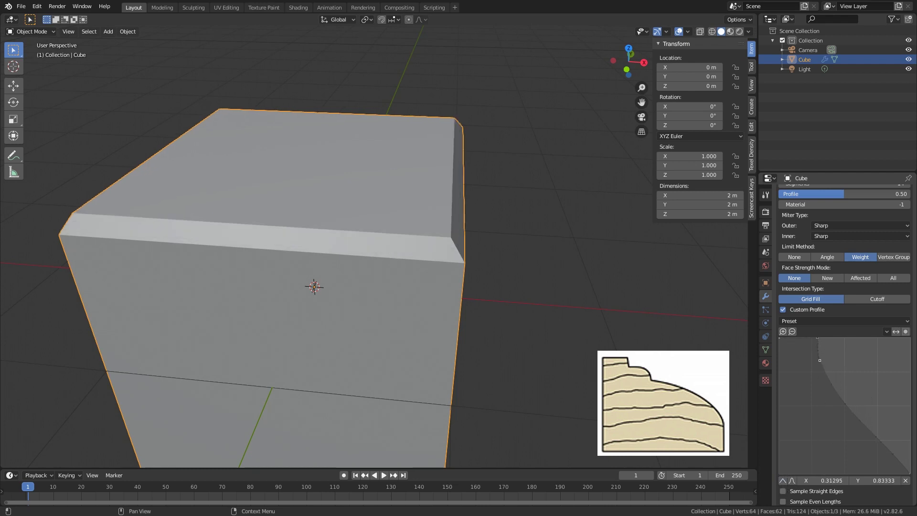
left_click(784, 480)
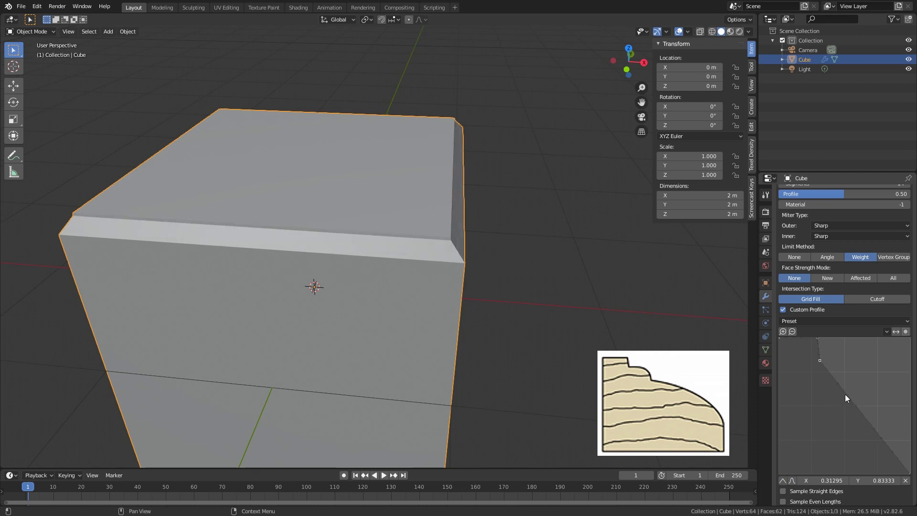
mouse_move(821, 359)
left_mouse_down()
mouse_move(845, 366)
mouse_move(846, 385)
left_mouse_up()
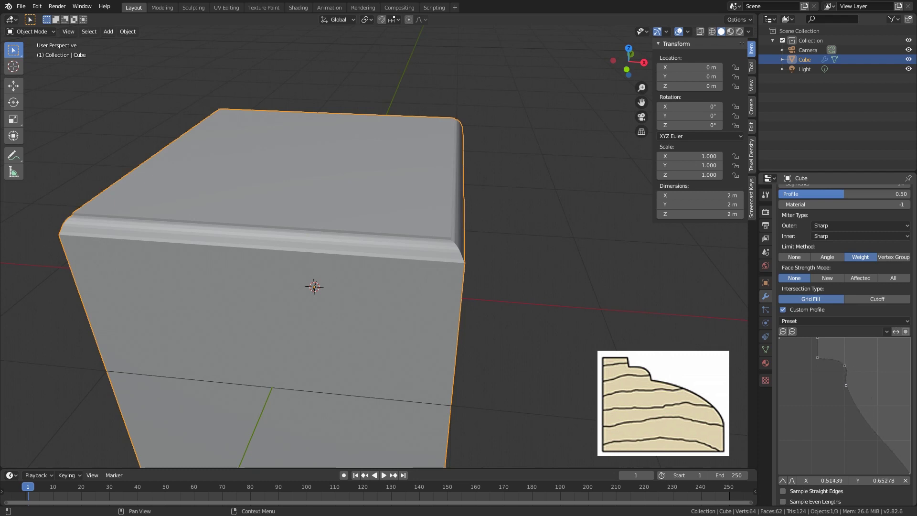
left_click(783, 481)
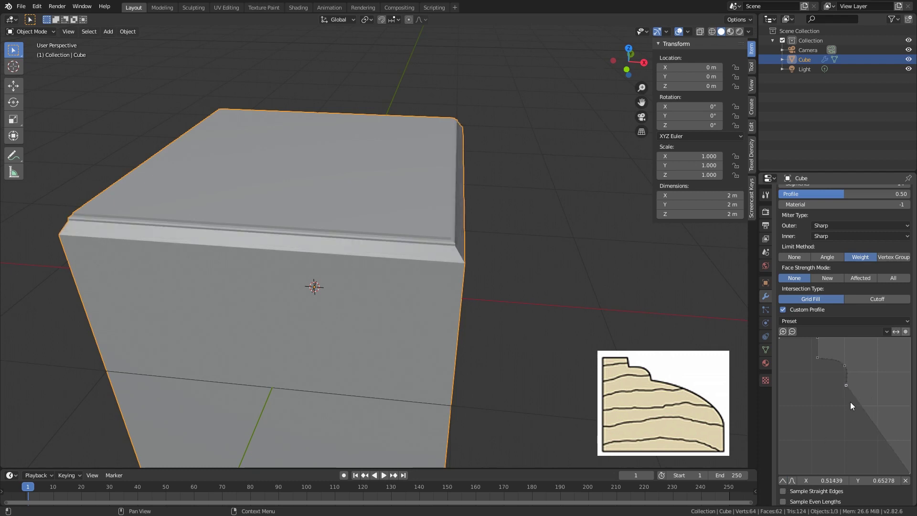
left_click_drag(875, 428, 902, 437)
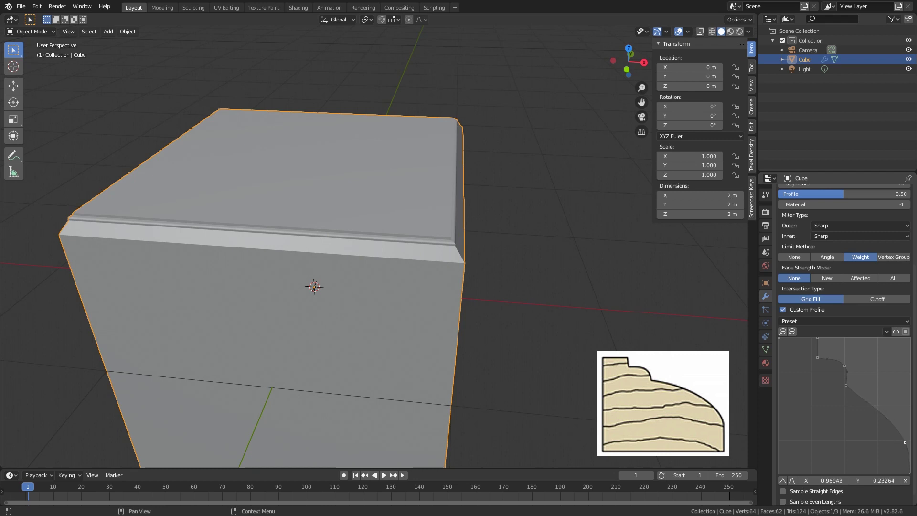
Shade the cube smooth.
middle_click_drag(550, 270, 474, 271)
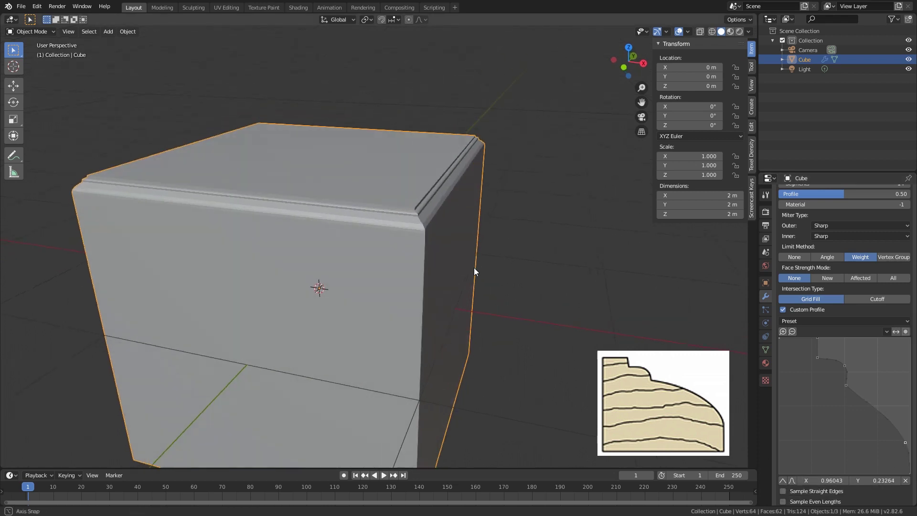
scroll(500, 257, "up", 4)
mouse_move(554, 249)
middle_mouse_down("shift")
mouse_move(451, 297)
mouse_move(491, 300)
middle_mouse_up("shift")
scroll(451, 297, "down", 1)
key("w")
left_click(455, 299)
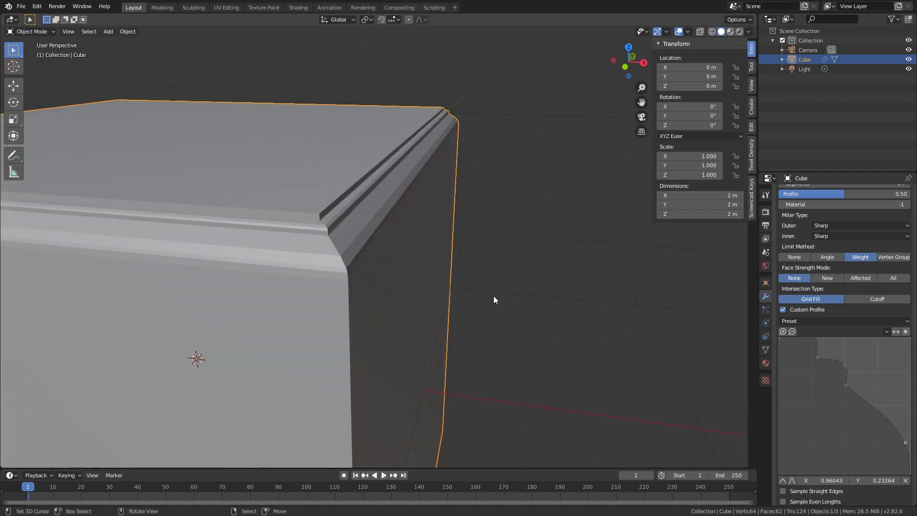
Raise the bevel modifier to 17 segments.
scroll(833, 293, "up", 5)
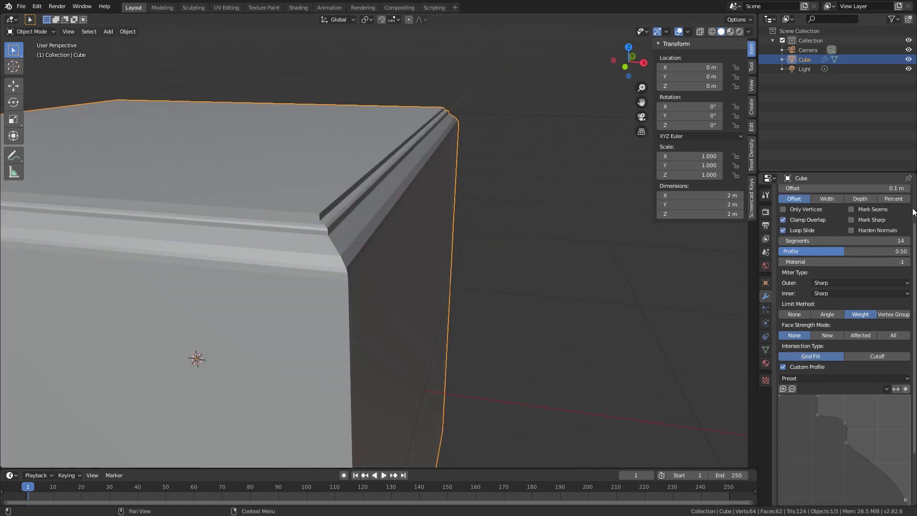
left_click(907, 288)
left_click(907, 289)
left_click(907, 290)
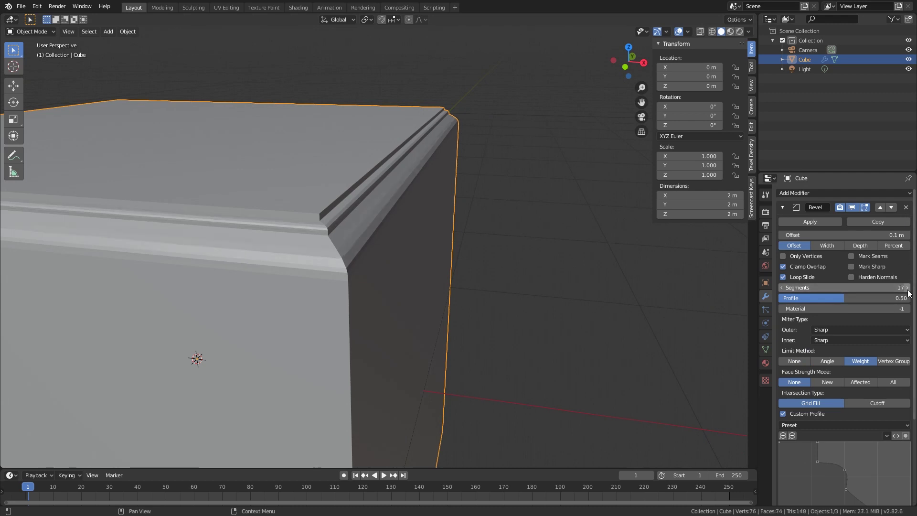
scroll(892, 468, "down", 6)
Move the rightmost profile point up-right and toggle its last segment straight, then smooth.
left_click(905, 432)
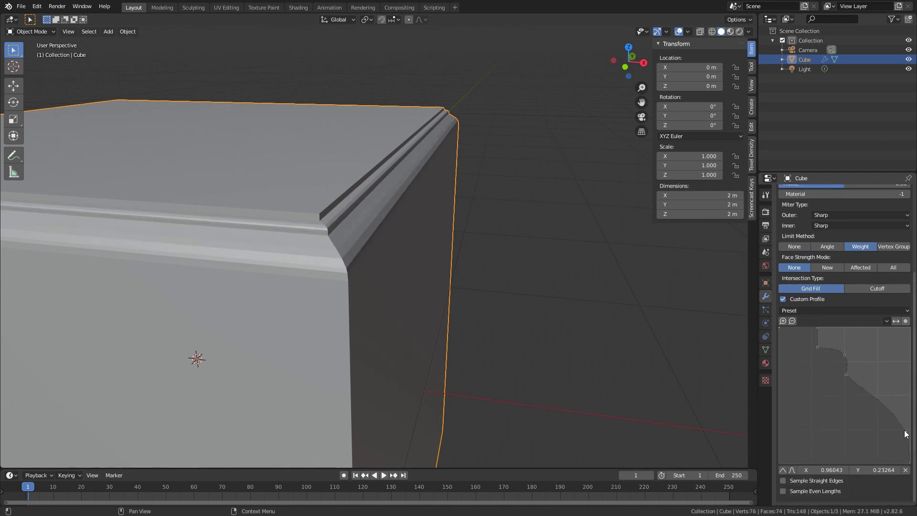
left_click(786, 471)
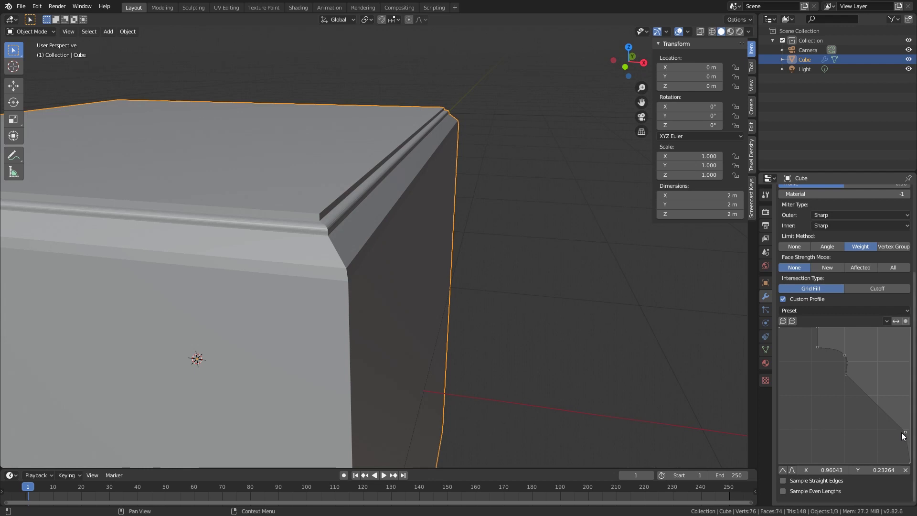
scroll(403, 252, "down", 2)
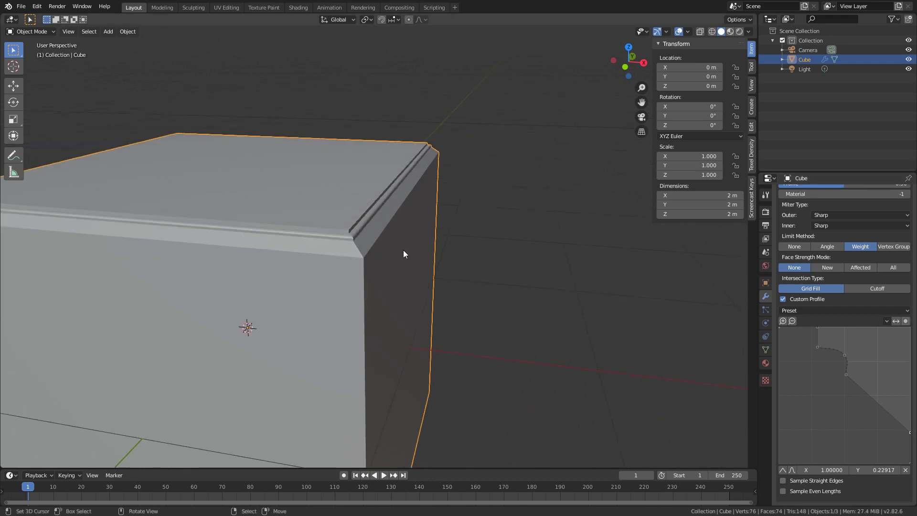
middle_click_drag(403, 252, 422, 250)
left_click_drag(883, 403, 889, 399)
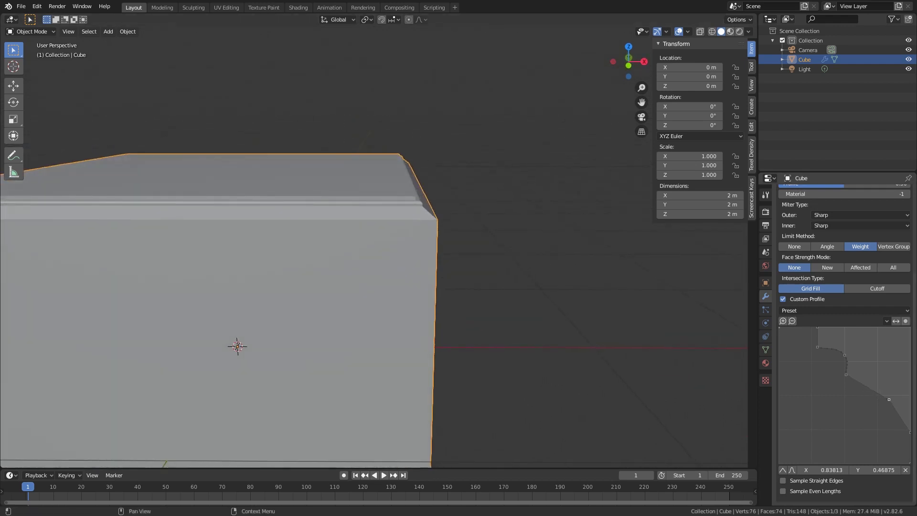
left_click(792, 470)
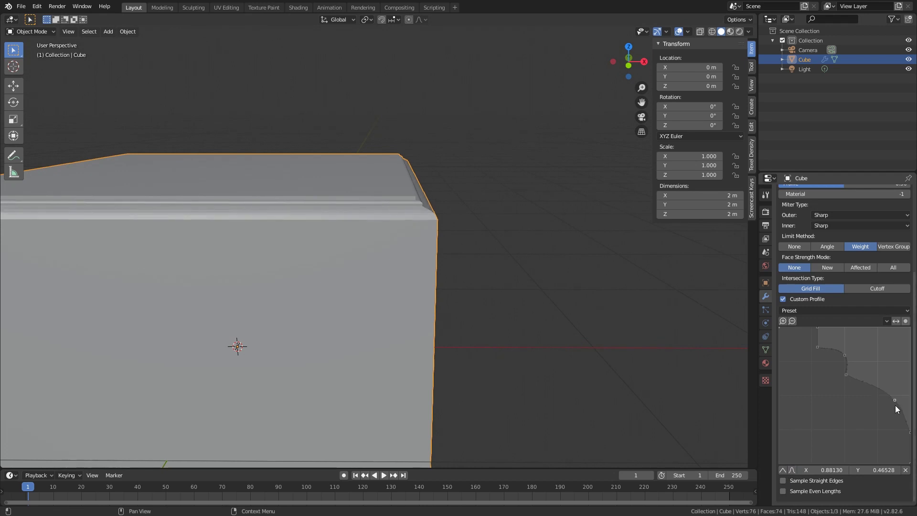
middle_click_drag(513, 216, 485, 219)
In Edit Mode, move the slab's bottom face up along Z to make it 0.137 m thick.
scroll(483, 223, "down", 4)
key("Tab")
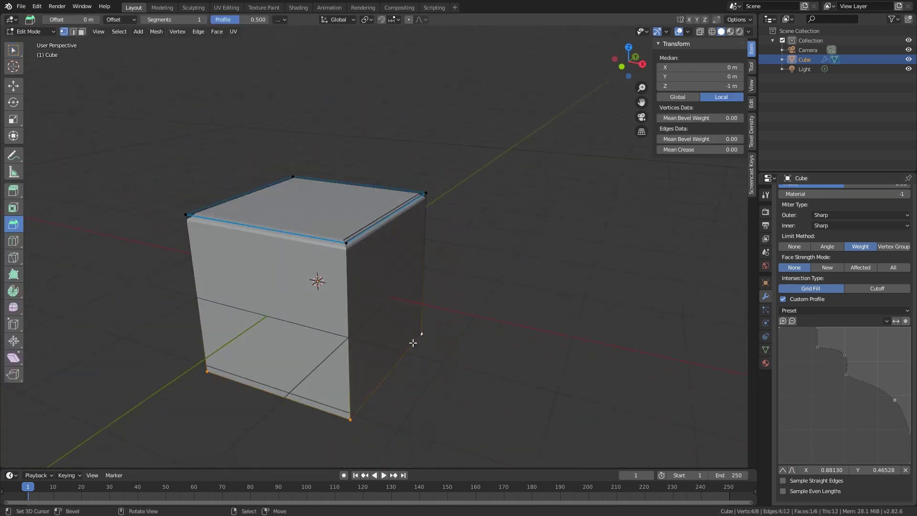
middle_click_drag(411, 368, 404, 322)
key("g")
key("z")
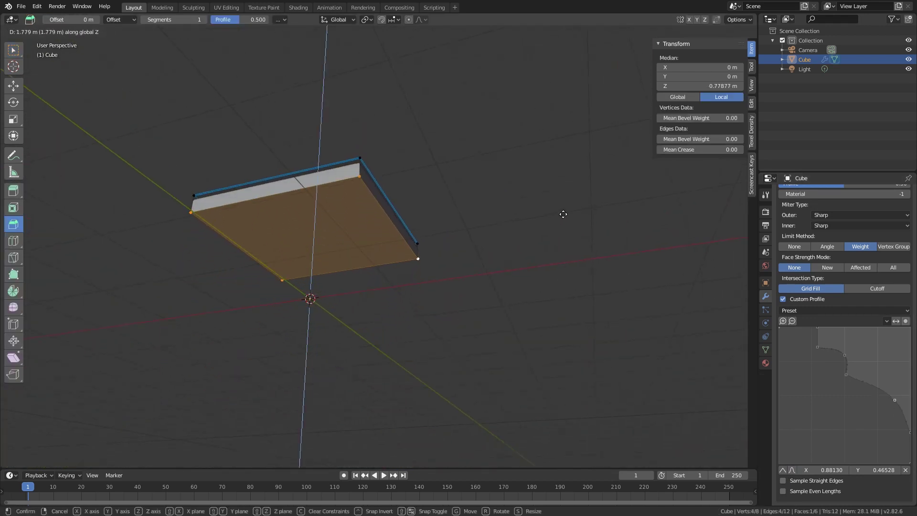
left_click(563, 210)
middle_click_drag(552, 239, 575, 348)
key("Tab")
Scale the slab along X by about 2.02 so it is 4.04 m long.
scroll(503, 318, "up", 4)
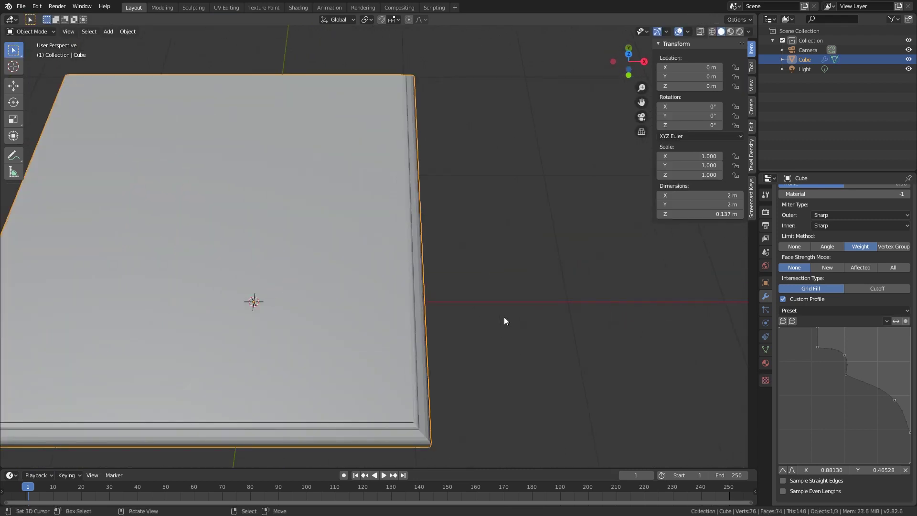
middle_click_drag(503, 318, 477, 291)
scroll(501, 271, "down", 2)
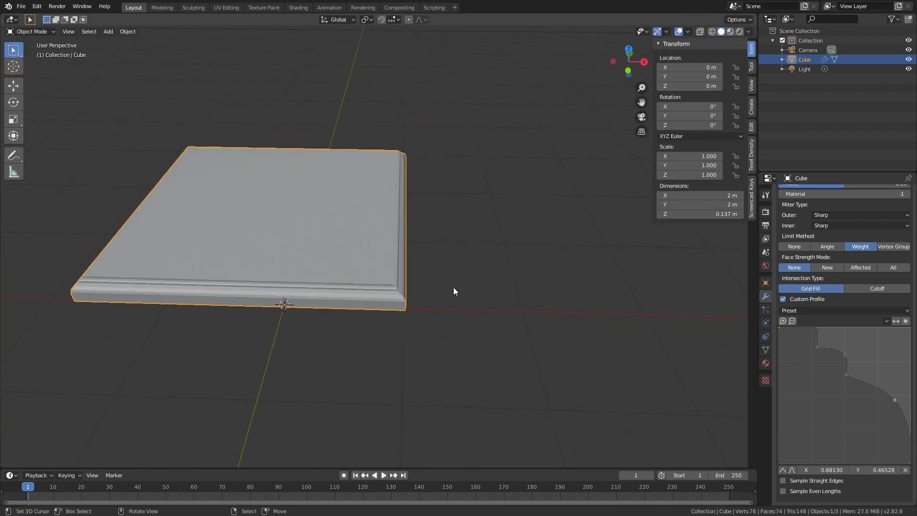
scroll(397, 229, "down", 3)
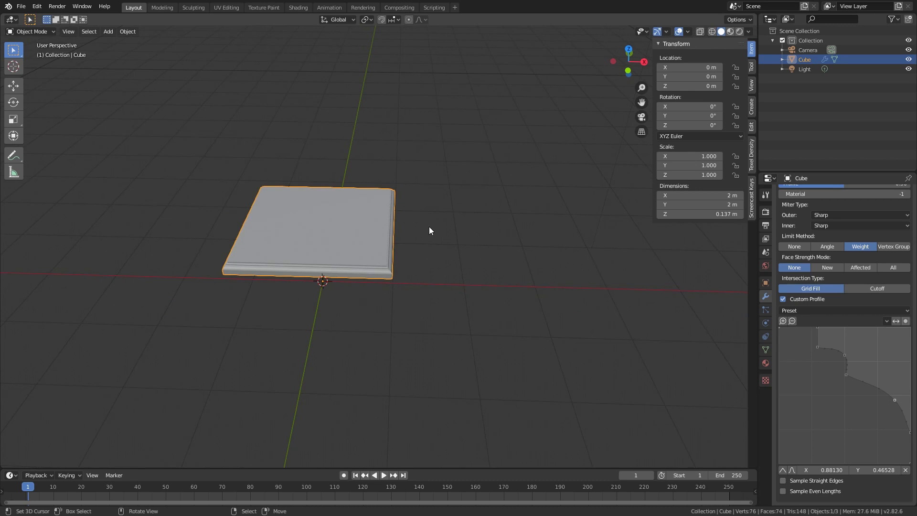
key("s")
key("x")
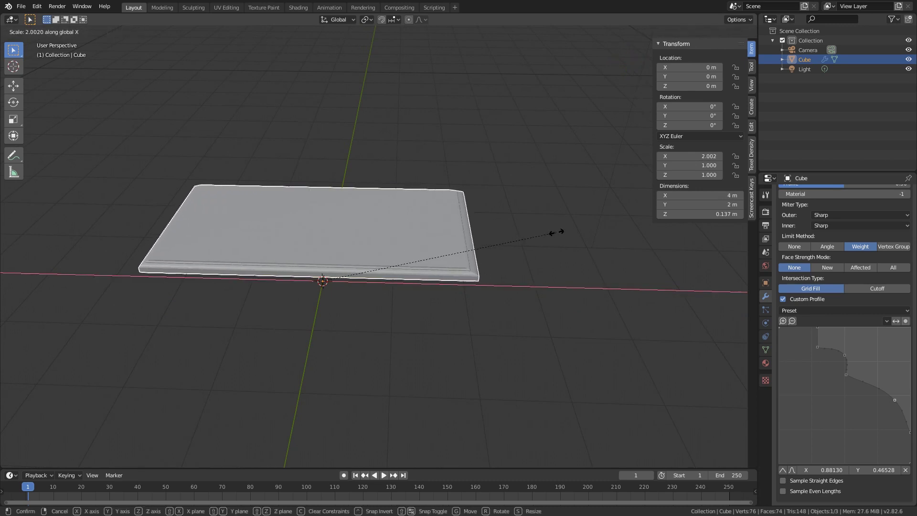
left_click(544, 240)
middle_click_drag(543, 242, 529, 318)
scroll(529, 318, "up", 4)
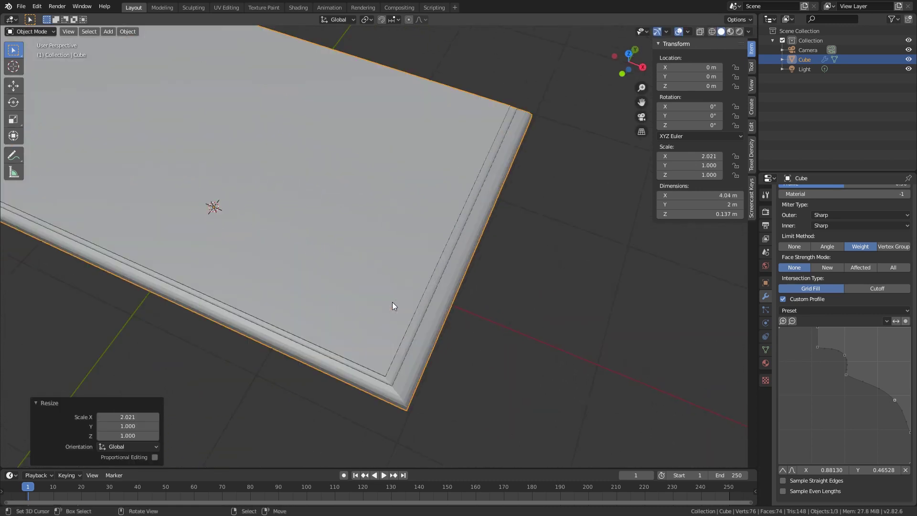
middle_click_drag(393, 306, 418, 291)
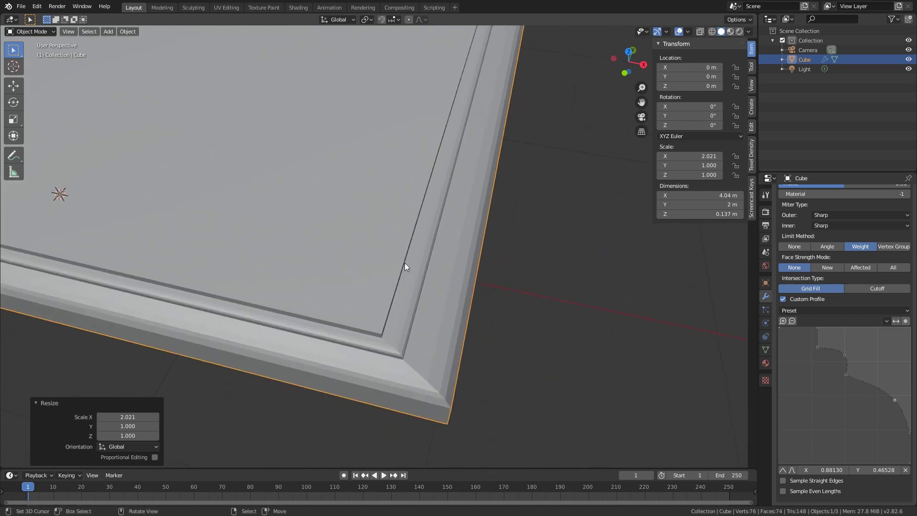
middle_click_drag(492, 300, 437, 211)
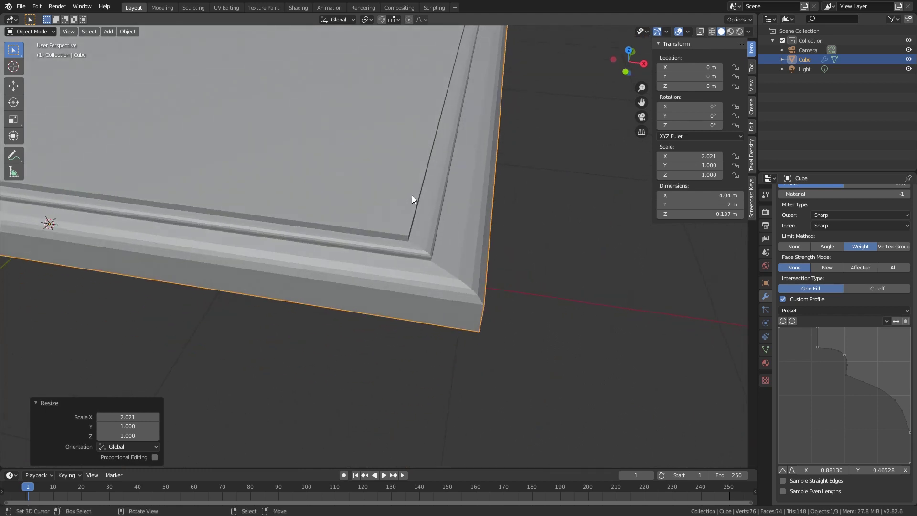
scroll(542, 238, "down", 2)
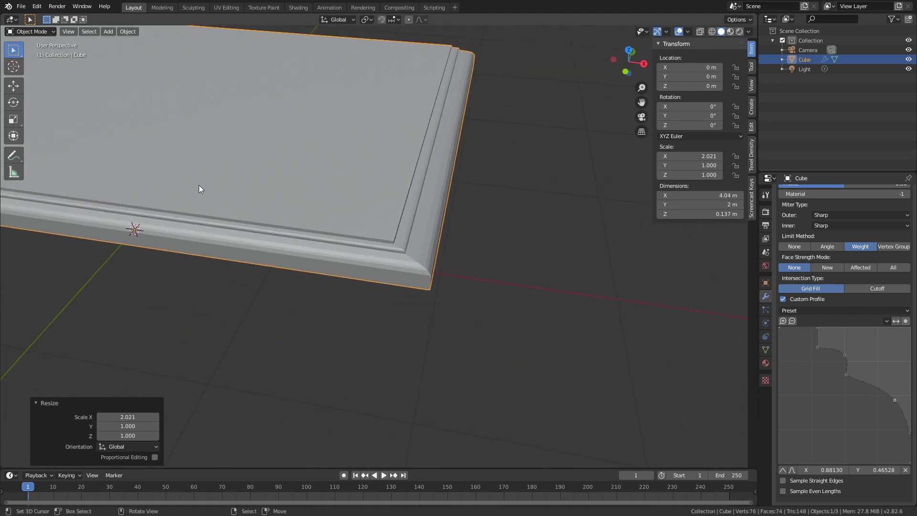
Apply the slab's scale with Ctrl+A > Scale, then check the whole slab.
key("ctrl+a")
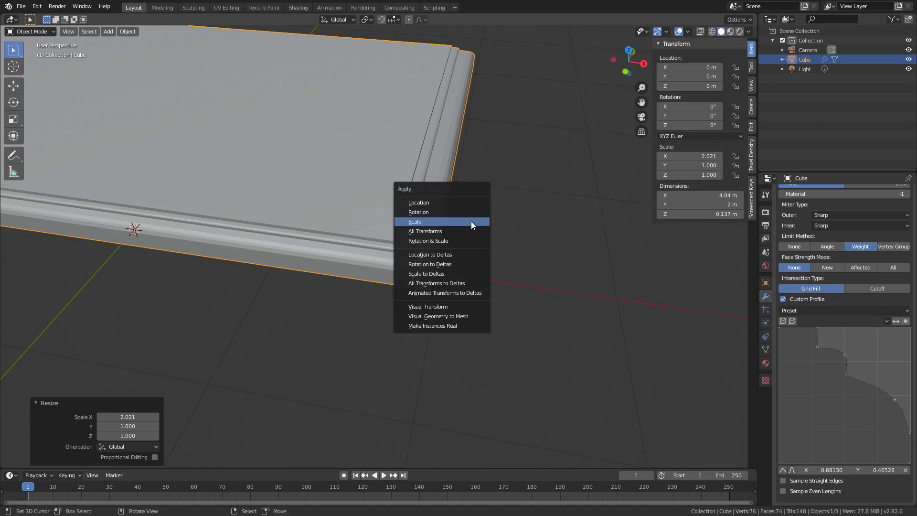
left_click(471, 222)
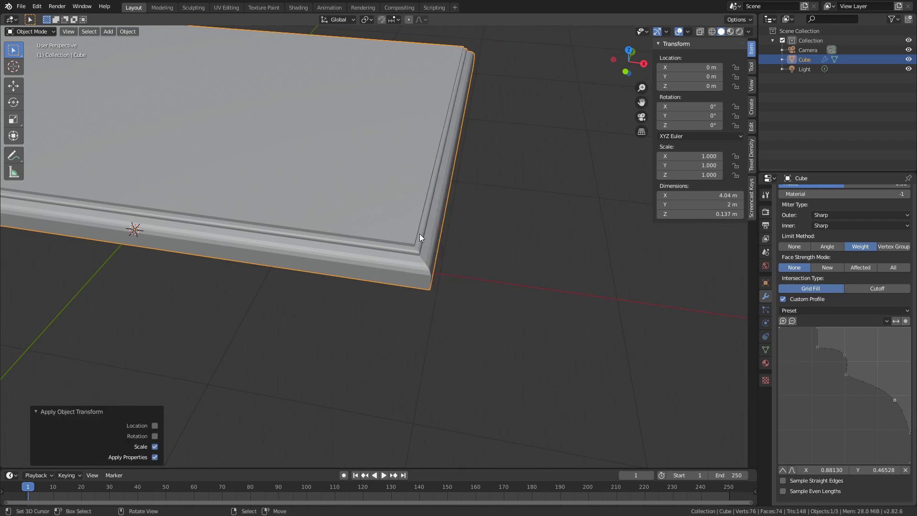
key("Tab")
key("Tab")
right_click(456, 247)
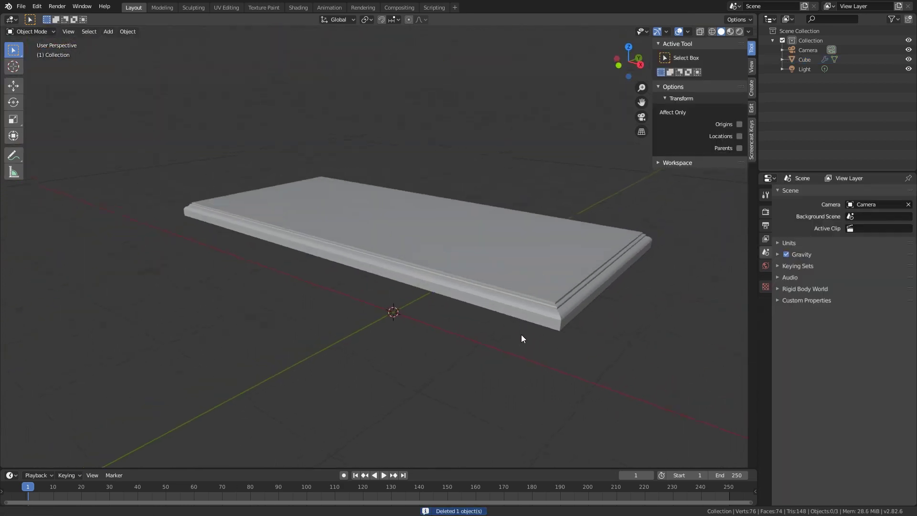
middle_click_drag(522, 338, 508, 344)
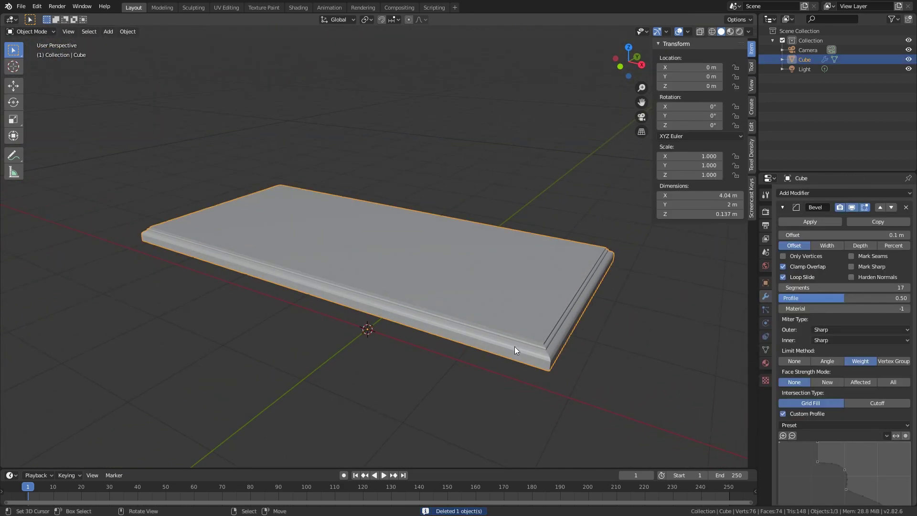
middle_click_drag(514, 346, 537, 349)
Add a new cube mesh, Cube.001, to the scene.
scroll(537, 349, "down", 5)
key("shift+a")
mouse_move(548, 330)
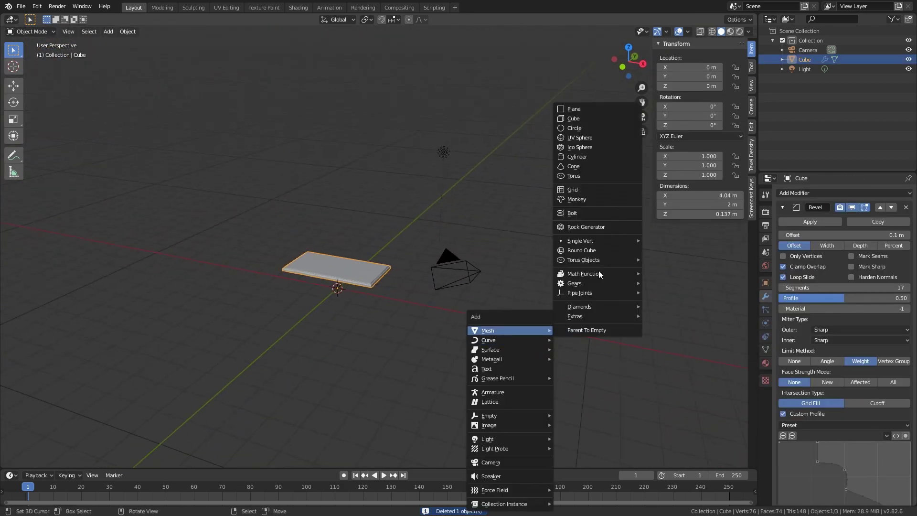
left_click(587, 120)
middle_click_drag(395, 264, 438, 241, "shift")
scroll(437, 241, "up", 5)
Enlarge the new cube's top face to taper it, then shrink the whole cube.
key("Tab")
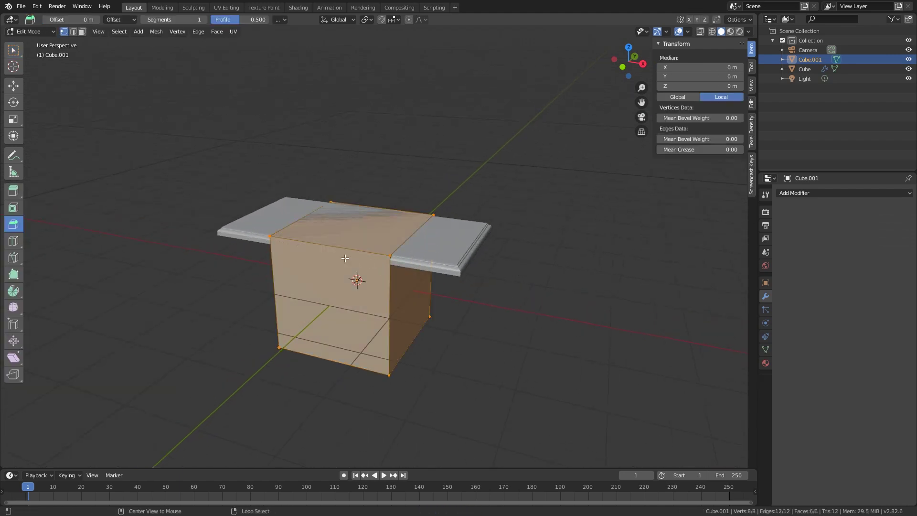
right_click(343, 257, "alt")
right_click(370, 201, "shift")
left_click(411, 205, "ctrl")
key("s")
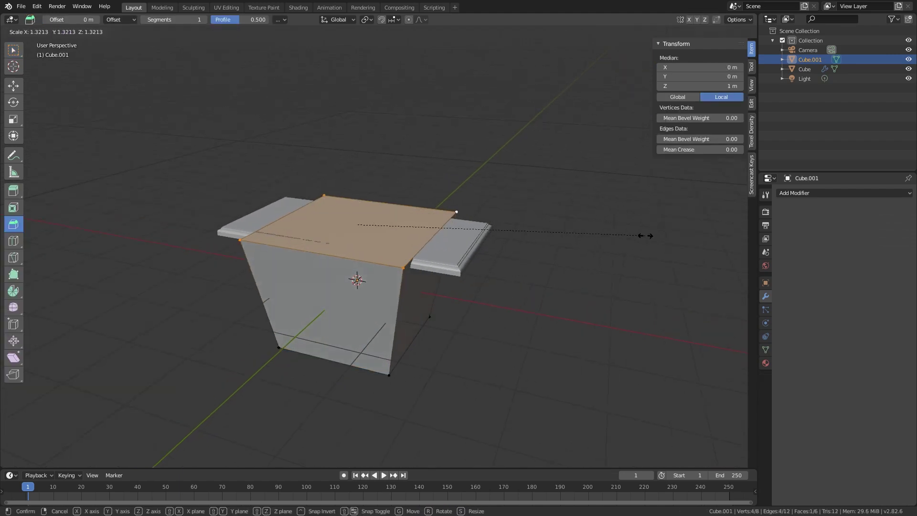
left_click(655, 236)
key("a")
key("s")
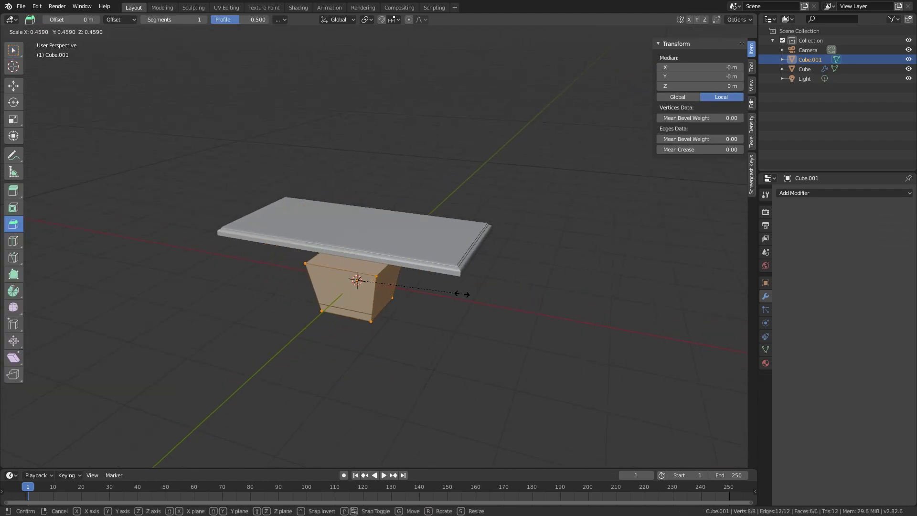
left_click(390, 285)
Extend the top of the cube upward along Z into a leg and shrink it.
scroll(375, 286, "up", 2)
right_click(367, 282, "alt")
right_click(329, 277, "shift")
right_click(343, 272, "shift")
key("g")
key("z")
left_click(363, 206)
middle_click_drag(362, 206, 401, 185)
key("a")
key("s")
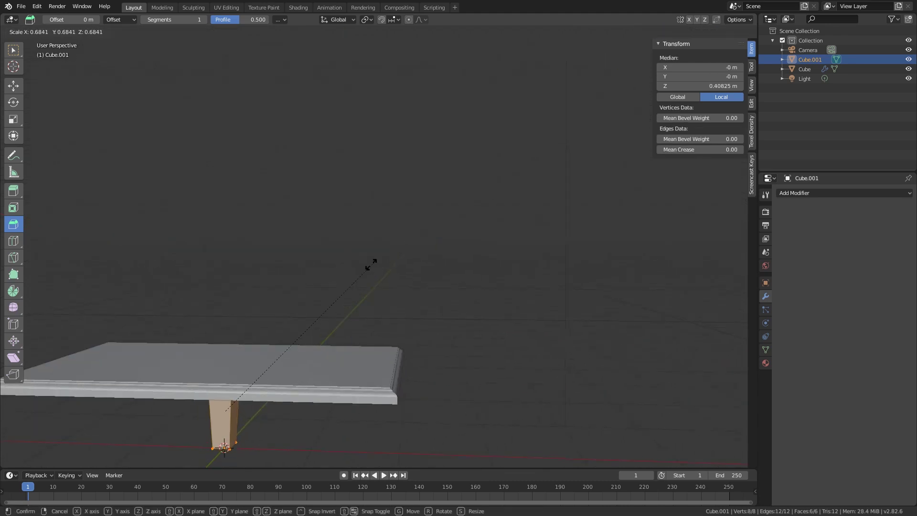
left_click(426, 215)
key("Tab")
Move the leg to X 1.7936 m, then along Y under the tabletop corner.
middle_click_drag(443, 303, 481, 270, "shift")
key("g")
key("x")
left_click(643, 311)
key("g")
key("y")
middle_click_drag(642, 311, 477, 310)
left_click(547, 340)
middle_click_drag(664, 275, 616, 273)
Stretch the leg along Z to 0.922 m so it reaches the tabletop.
key("s")
key("z")
left_click(549, 215)
key("Tab")
scroll(574, 272, "down", 1)
right_click(397, 275)
key("Tab")
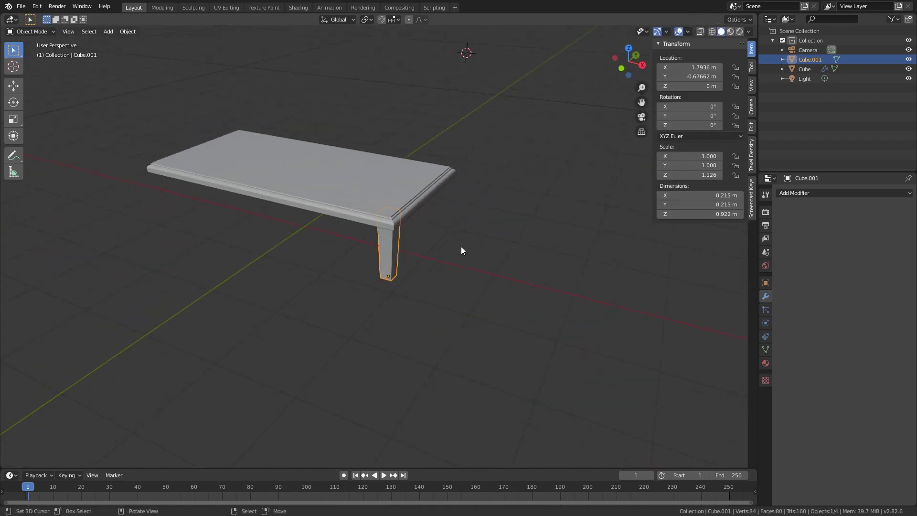
Add a Mirror modifier to the leg using the slab Cube as mirror object, on X and Y.
left_click(870, 193)
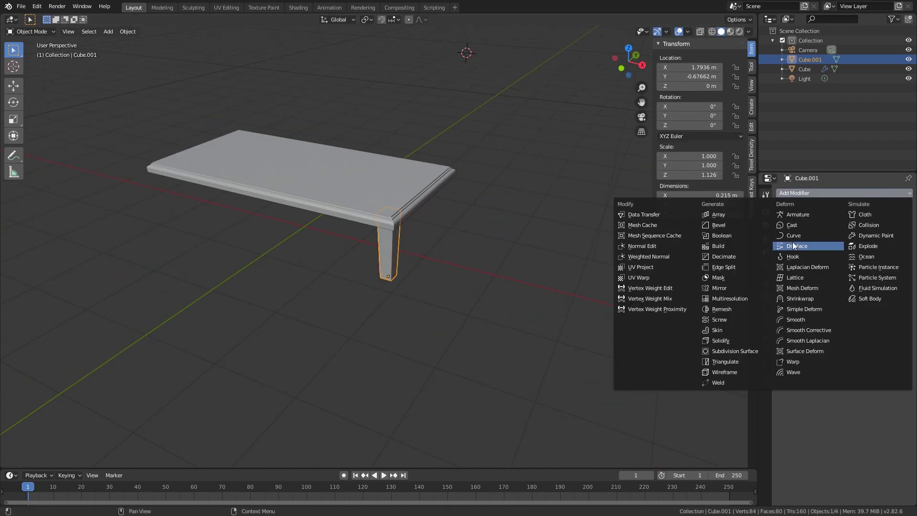
left_click(743, 288)
left_click(905, 291)
left_click(401, 163)
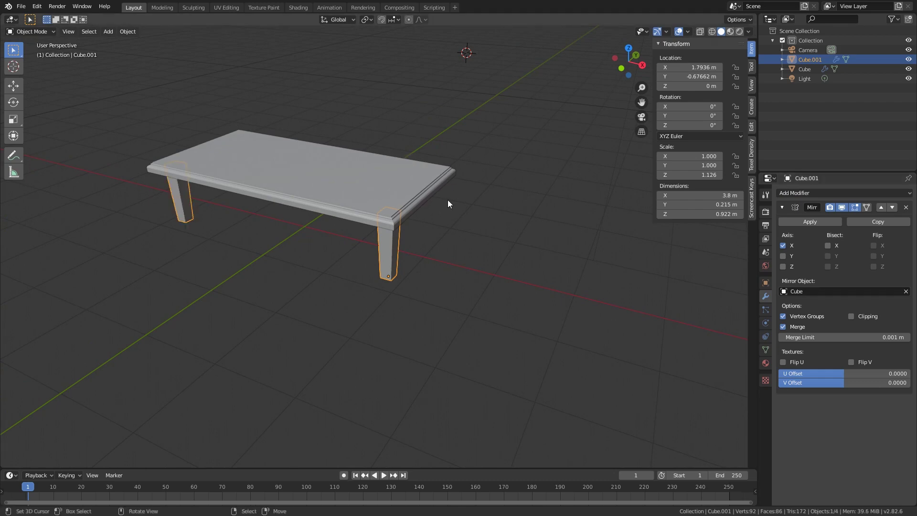
left_click(783, 256)
Deselect the leg and orbit to inspect the four-legged table from above.
left_click(497, 236)
middle_click_drag(497, 236, 369, 302)
scroll(369, 302, "down", 2)
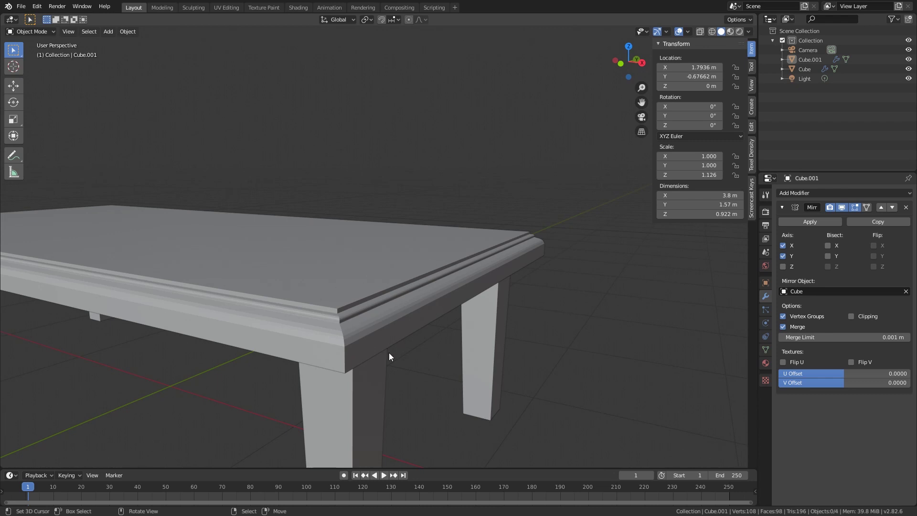
middle_click_drag(459, 272, 476, 310)
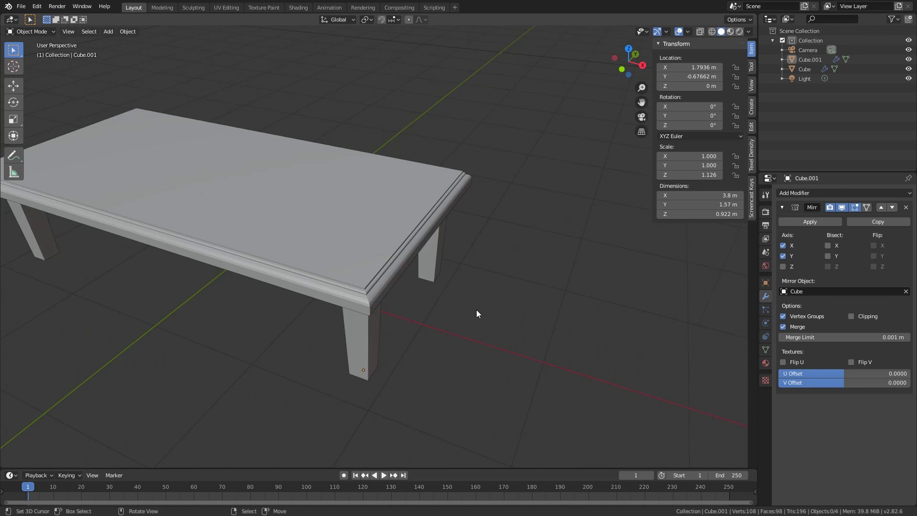